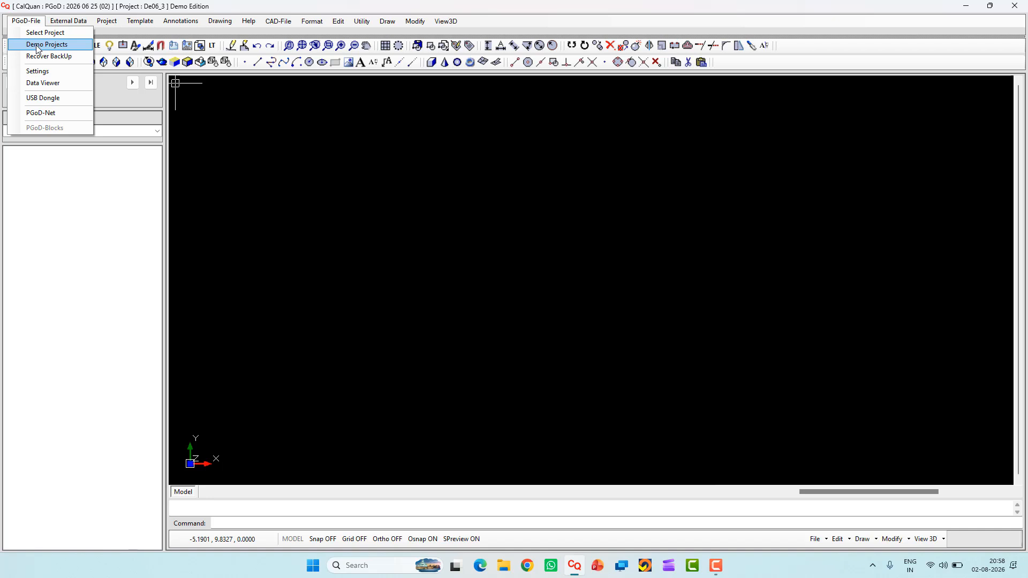
Load the demo project "101101 Box Restricted Cushion" from the box structures demo projects.
{"action": "left_click", "coordinate": [37, 46]}
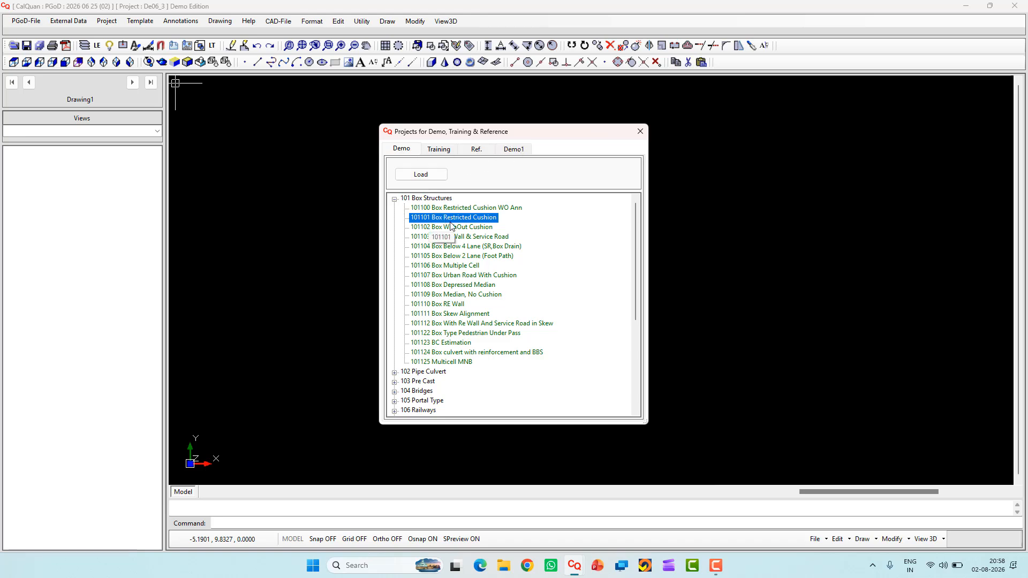
{"action": "left_click", "coordinate": [422, 176]}
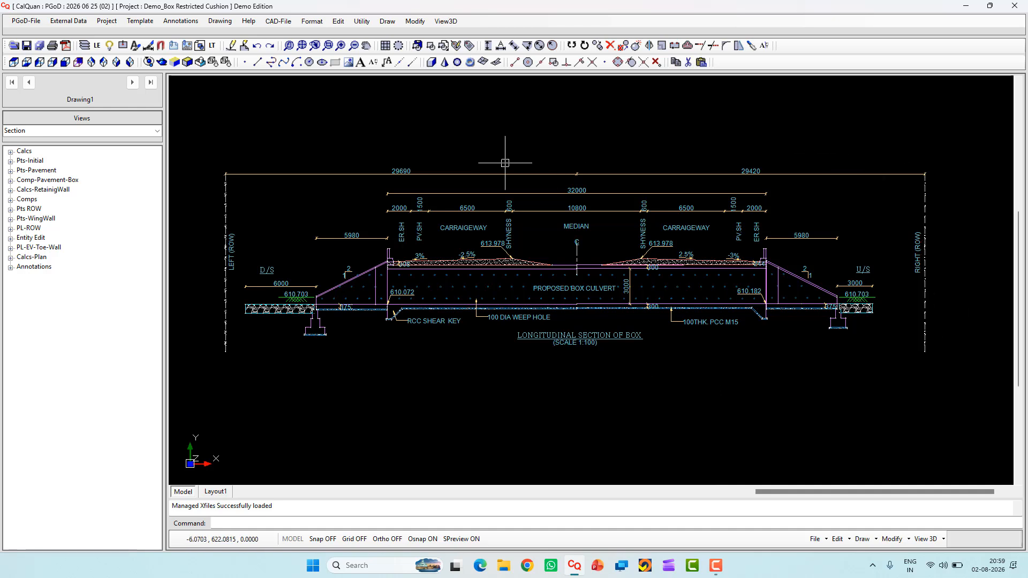
Display the project's Plan view, followed by its CrossSection view.
{"action": "left_click", "coordinate": [156, 131]}
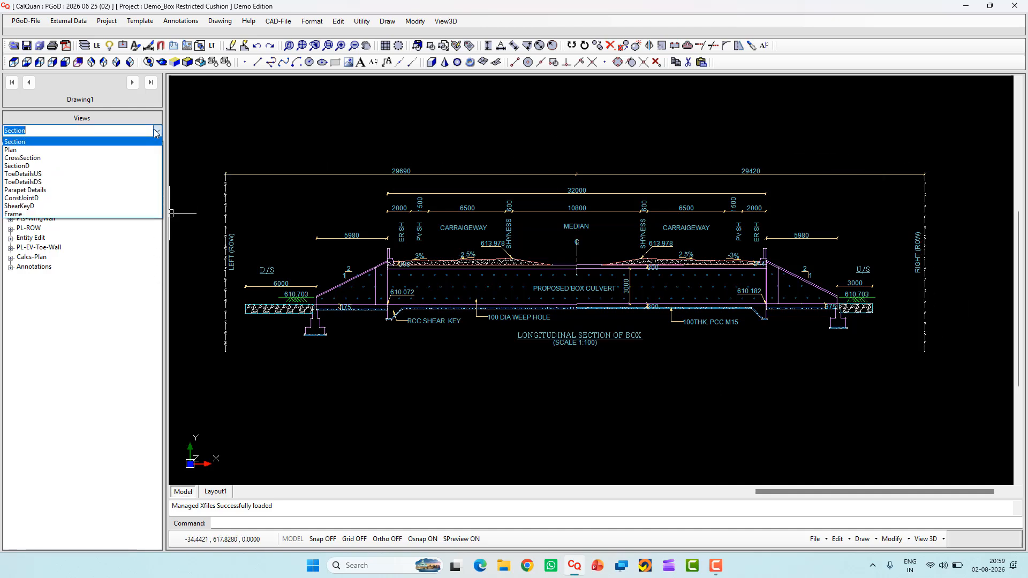
{"action": "left_click", "coordinate": [20, 151]}
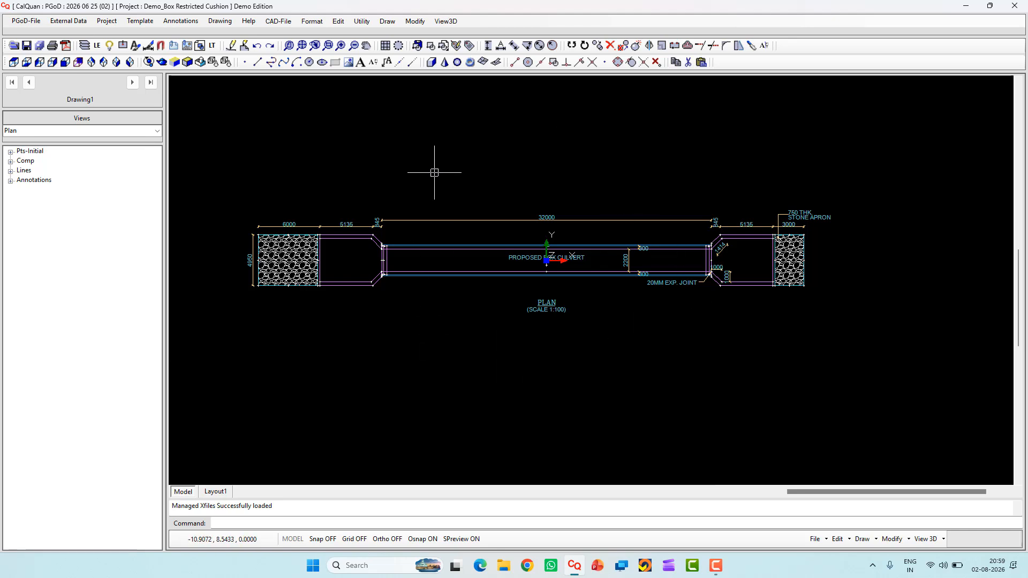
{"action": "left_click", "coordinate": [158, 131]}
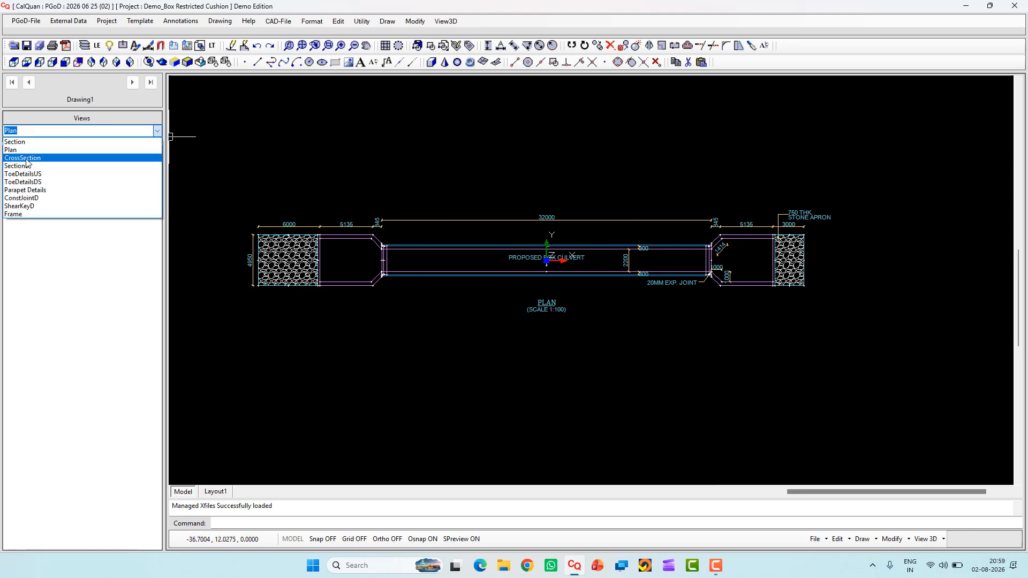
{"action": "left_click", "coordinate": [26, 159]}
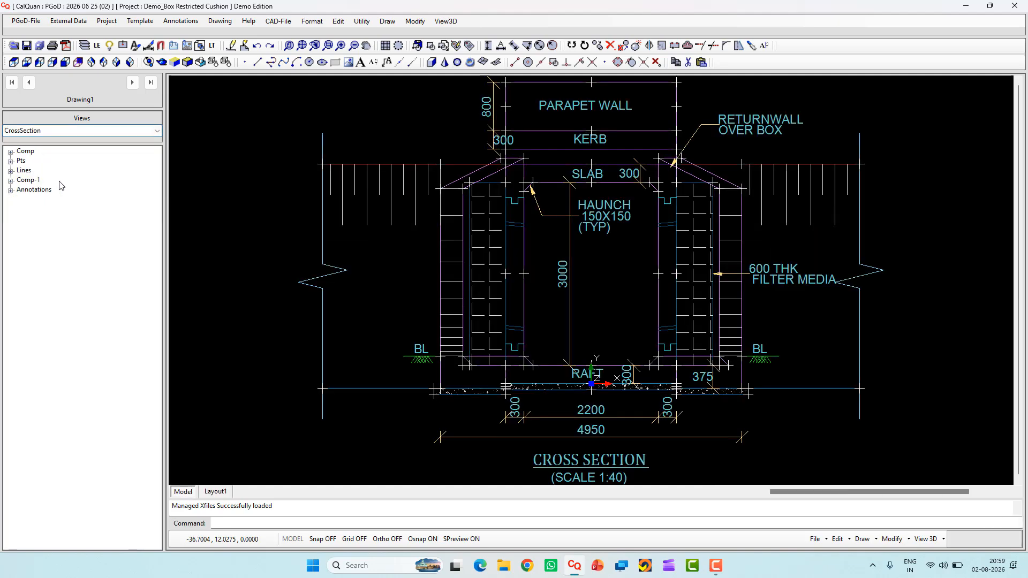
Examine the box culvert's cross section drawing as a whole and up close.
{"action": "scroll", "coordinate": [805, 264], "scroll_direction": "down", "scroll_amount": 5}
{"action": "middle_click_drag", "start_coordinate": [841, 266], "coordinate": [659, 324]}
{"action": "scroll", "coordinate": [687, 314], "scroll_direction": "down", "scroll_amount": 2}
{"action": "scroll", "coordinate": [687, 313], "scroll_direction": "down", "scroll_amount": 2}
{"action": "middle_click_drag", "start_coordinate": [762, 320], "coordinate": [663, 303]}
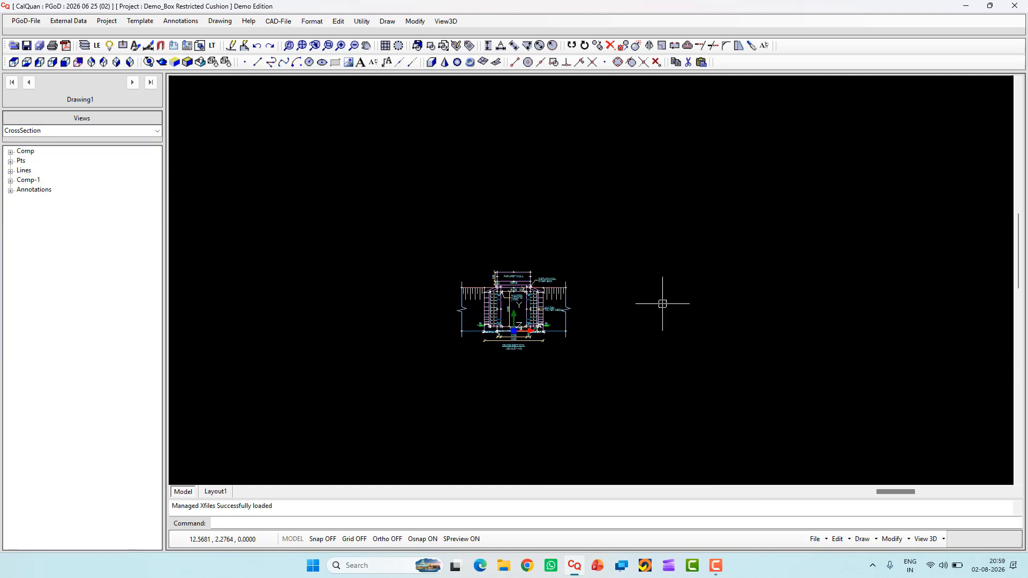
{"action": "scroll", "coordinate": [663, 303], "scroll_direction": "down", "scroll_amount": 3}
{"action": "scroll", "coordinate": [690, 305], "scroll_direction": "down", "scroll_amount": 3}
{"action": "scroll", "coordinate": [740, 313], "scroll_direction": "down", "scroll_amount": 2}
{"action": "middle_click_drag", "start_coordinate": [774, 320], "coordinate": [639, 329]}
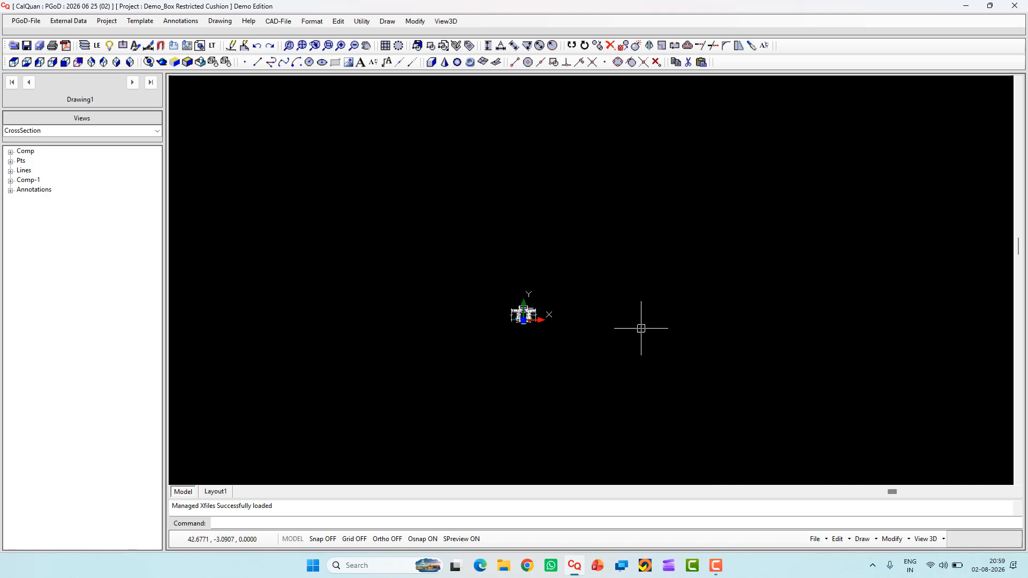
{"action": "scroll", "coordinate": [532, 352], "scroll_direction": "up", "scroll_amount": 5}
{"action": "scroll", "coordinate": [508, 265], "scroll_direction": "up", "scroll_amount": 6}
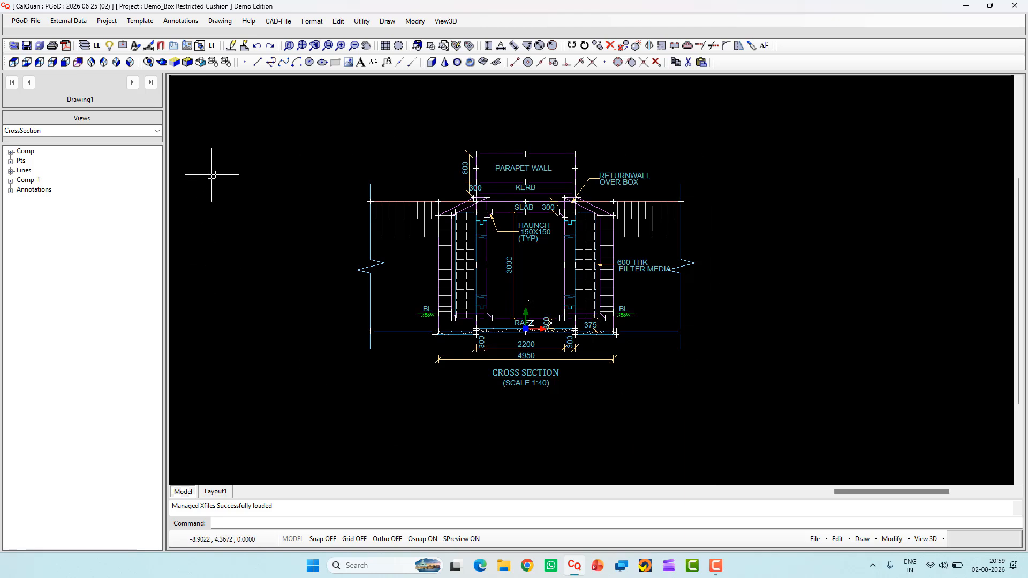
Draw all views of the project together in the model and examine the longitudinal section of the box.
{"action": "left_click", "coordinate": [221, 24]}
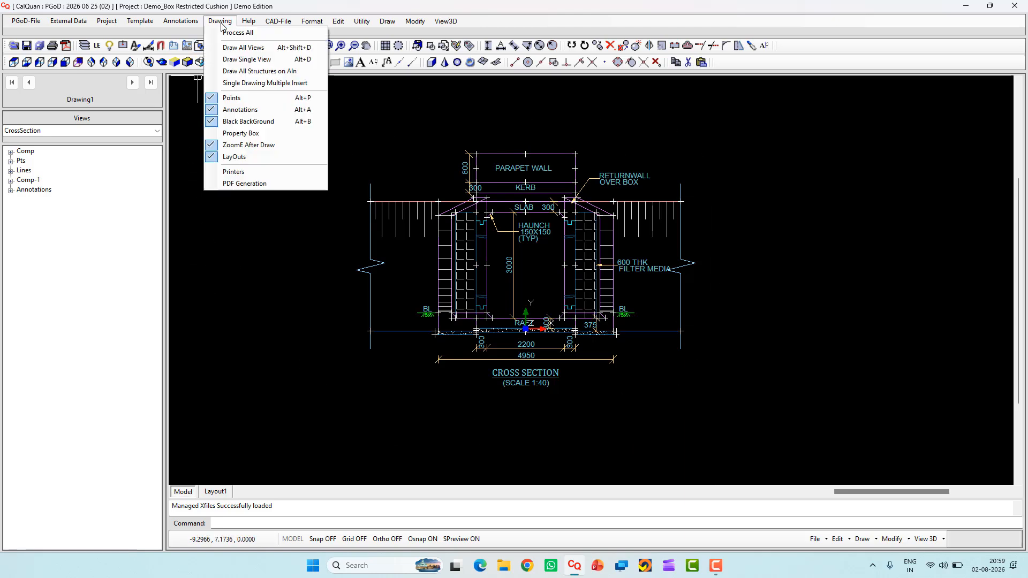
{"action": "left_click", "coordinate": [236, 48]}
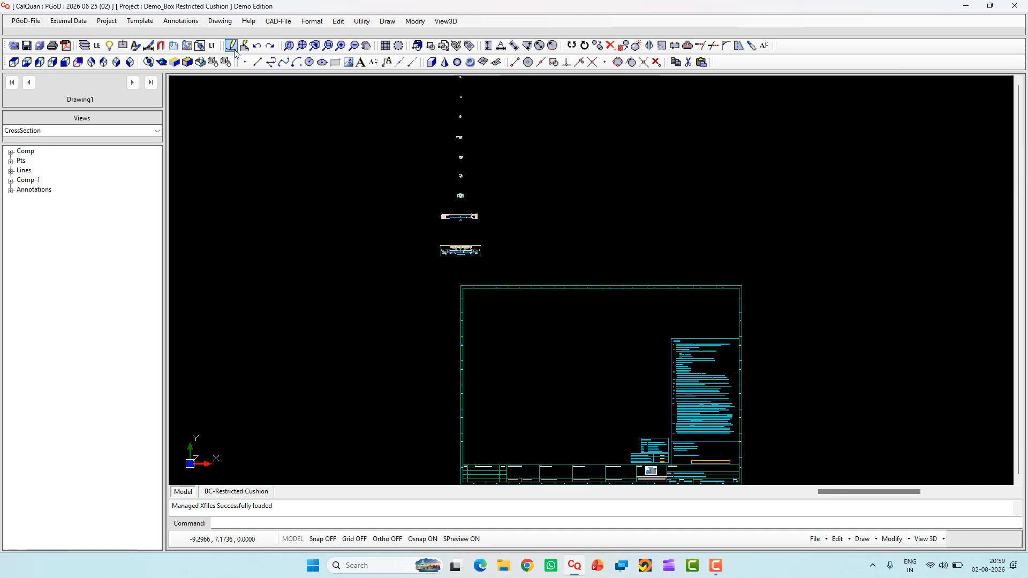
{"action": "middle_click_drag", "start_coordinate": [581, 350], "coordinate": [500, 332]}
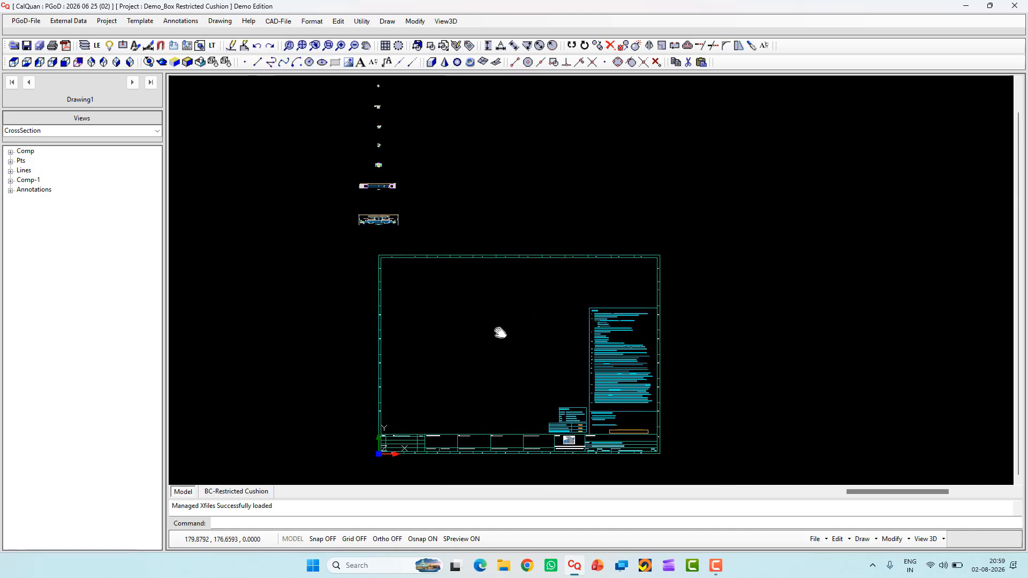
{"action": "scroll", "coordinate": [420, 326], "scroll_direction": "up", "scroll_amount": 3}
{"action": "scroll", "coordinate": [385, 331], "scroll_direction": "down", "scroll_amount": 2}
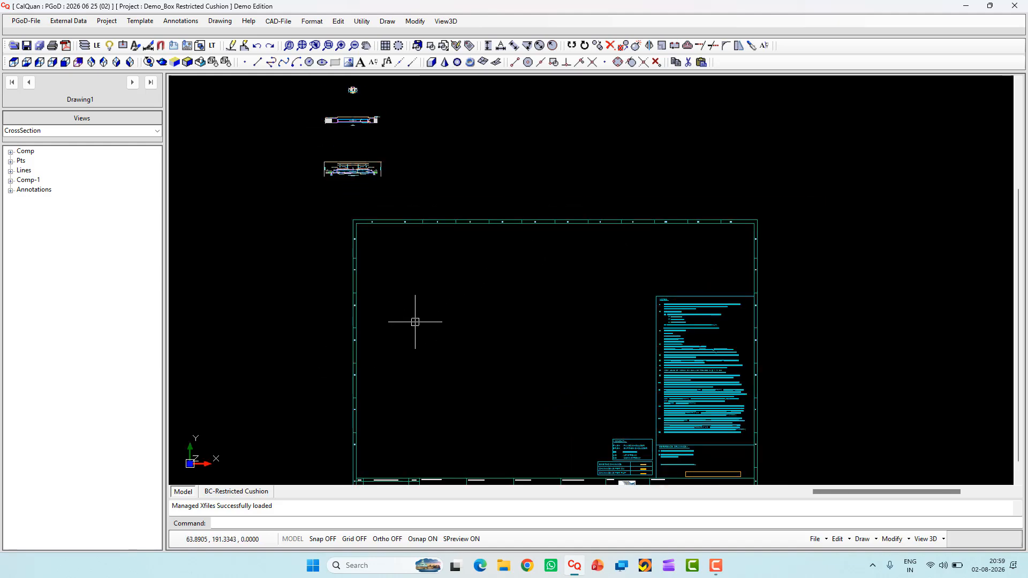
{"action": "scroll", "coordinate": [347, 171], "scroll_direction": "up", "scroll_amount": 10}
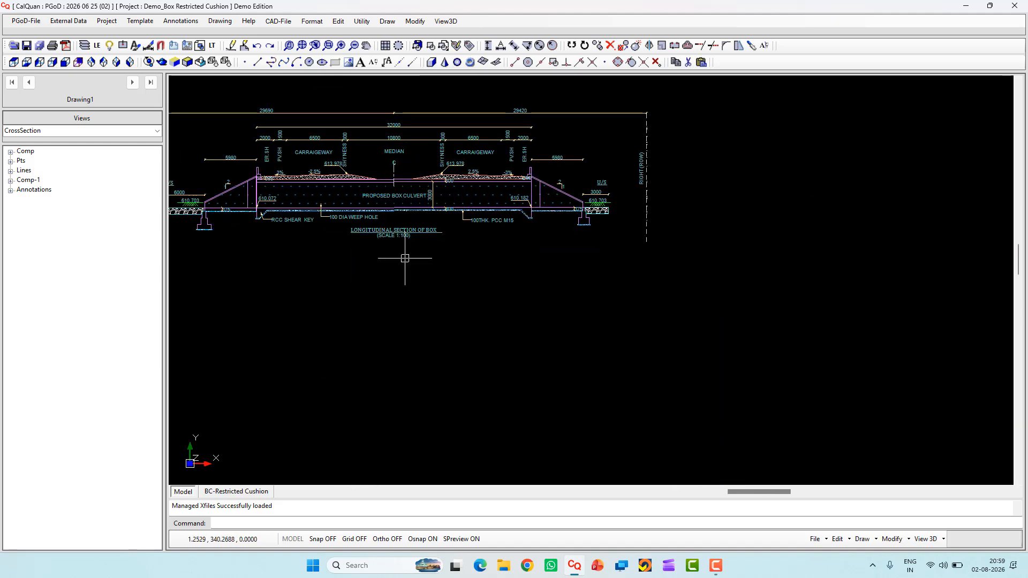
{"action": "middle_click_drag", "start_coordinate": [408, 252], "coordinate": [634, 390]}
{"action": "scroll", "coordinate": [635, 378], "scroll_direction": "up", "scroll_amount": 3}
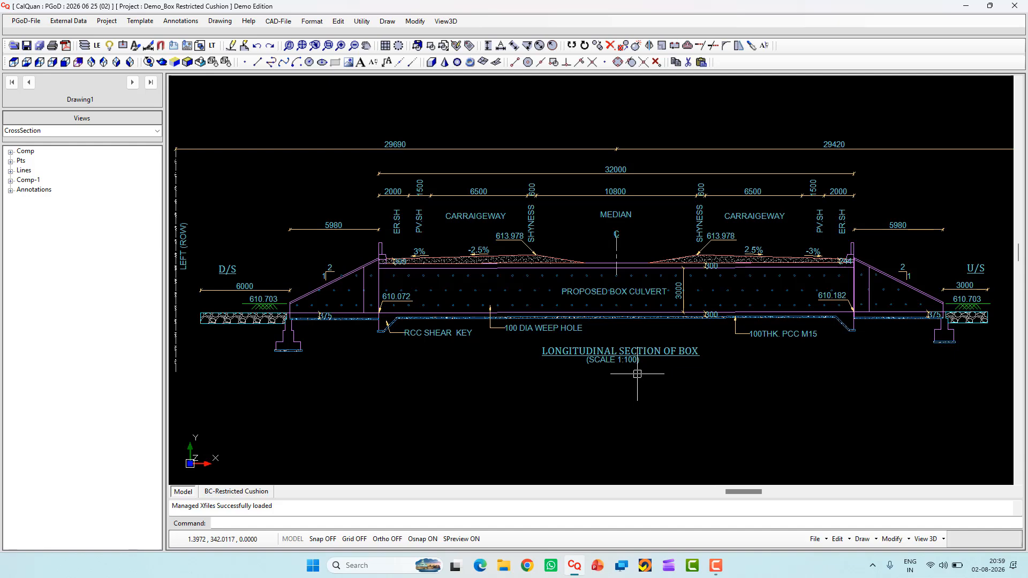
Examine the box culvert's plan and the arrangement of all drawn views above the drawing frame.
{"action": "scroll", "coordinate": [635, 378], "scroll_direction": "down", "scroll_amount": 1}
{"action": "scroll", "coordinate": [605, 176], "scroll_direction": "down", "scroll_amount": 5}
{"action": "middle_click_drag", "start_coordinate": [604, 184], "coordinate": [562, 325]}
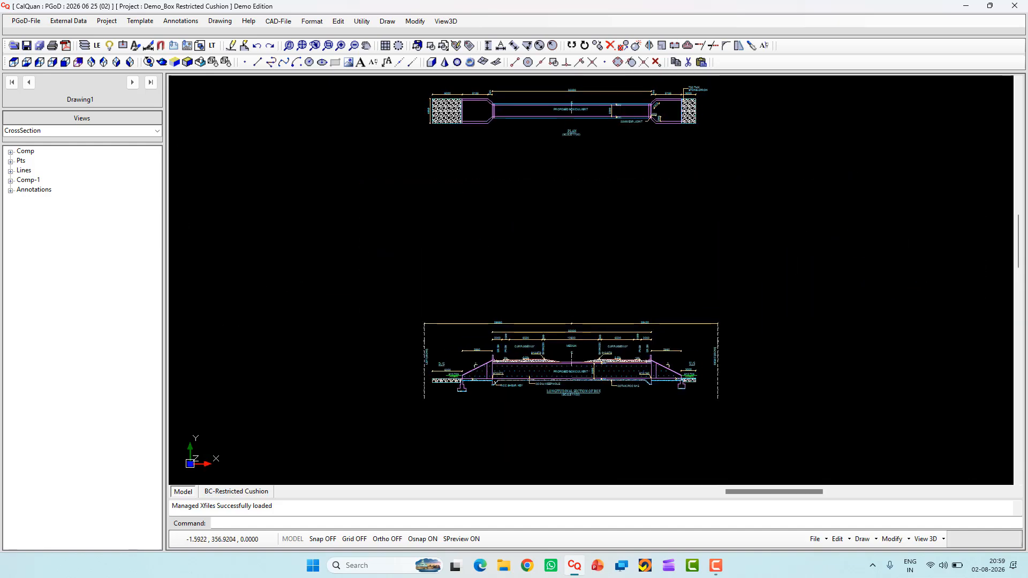
{"action": "scroll", "coordinate": [570, 273], "scroll_direction": "down", "scroll_amount": 2}
{"action": "middle_click_drag", "start_coordinate": [572, 205], "coordinate": [537, 301]}
{"action": "scroll", "coordinate": [537, 285], "scroll_direction": "up", "scroll_amount": 4}
{"action": "scroll", "coordinate": [538, 280], "scroll_direction": "up", "scroll_amount": 1}
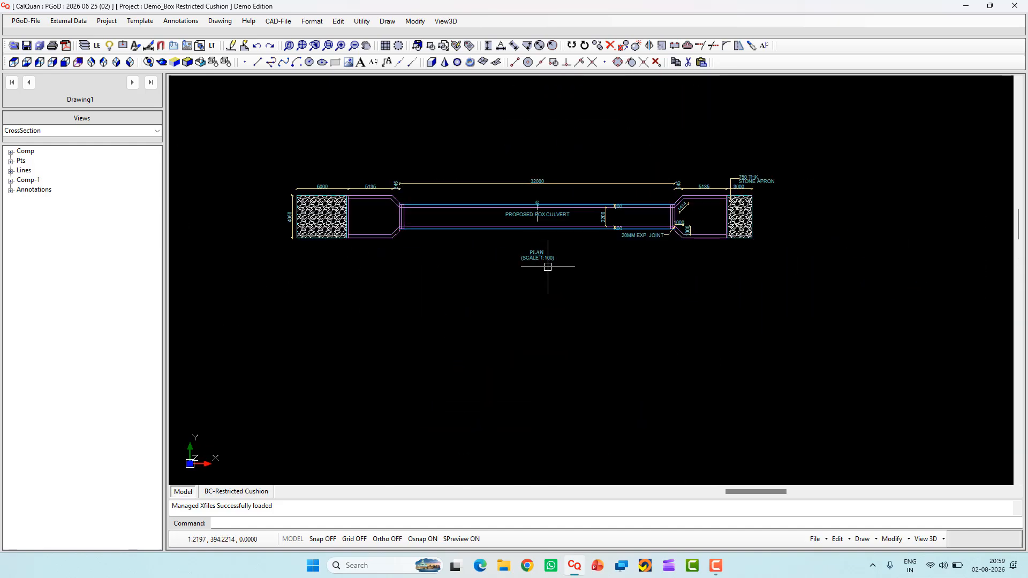
{"action": "scroll", "coordinate": [548, 267], "scroll_direction": "down", "scroll_amount": 5}
{"action": "middle_click_drag", "start_coordinate": [552, 205], "coordinate": [538, 246]}
{"action": "scroll", "coordinate": [538, 246], "scroll_direction": "down", "scroll_amount": 2}
{"action": "scroll", "coordinate": [538, 246], "scroll_direction": "down", "scroll_amount": 3}
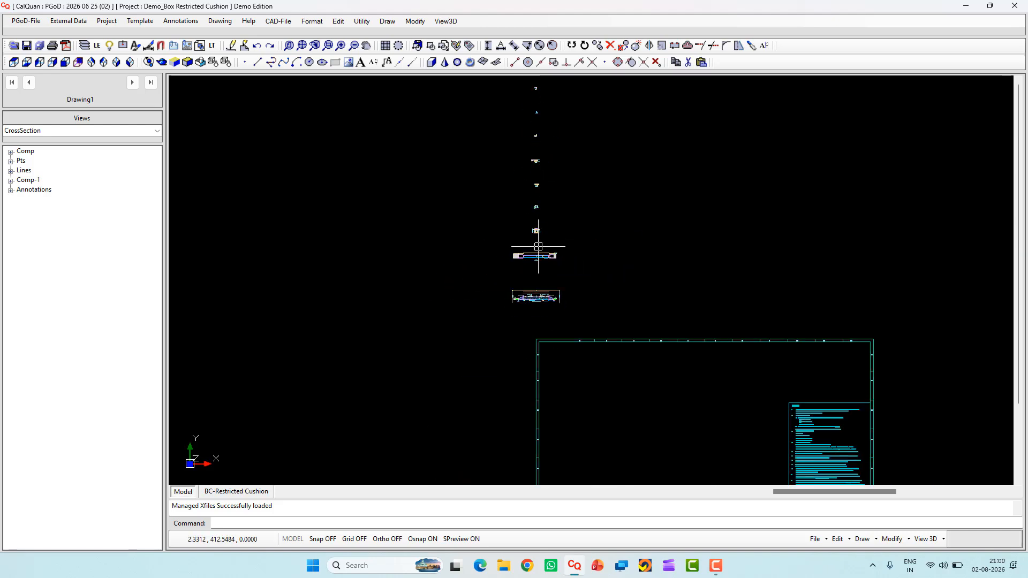
{"action": "scroll", "coordinate": [585, 294], "scroll_direction": "down", "scroll_amount": 2}
{"action": "middle_click_drag", "start_coordinate": [580, 352], "coordinate": [438, 323]}
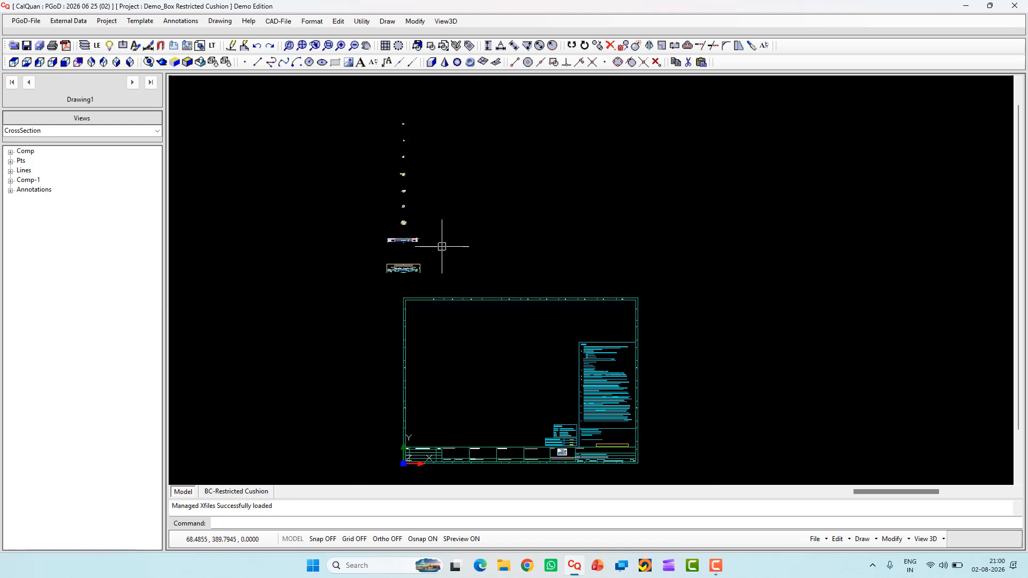
Display only the Section view of the box culvert and look over the longitudinal section.
{"action": "left_click", "coordinate": [159, 132]}
{"action": "left_click", "coordinate": [32, 142]}
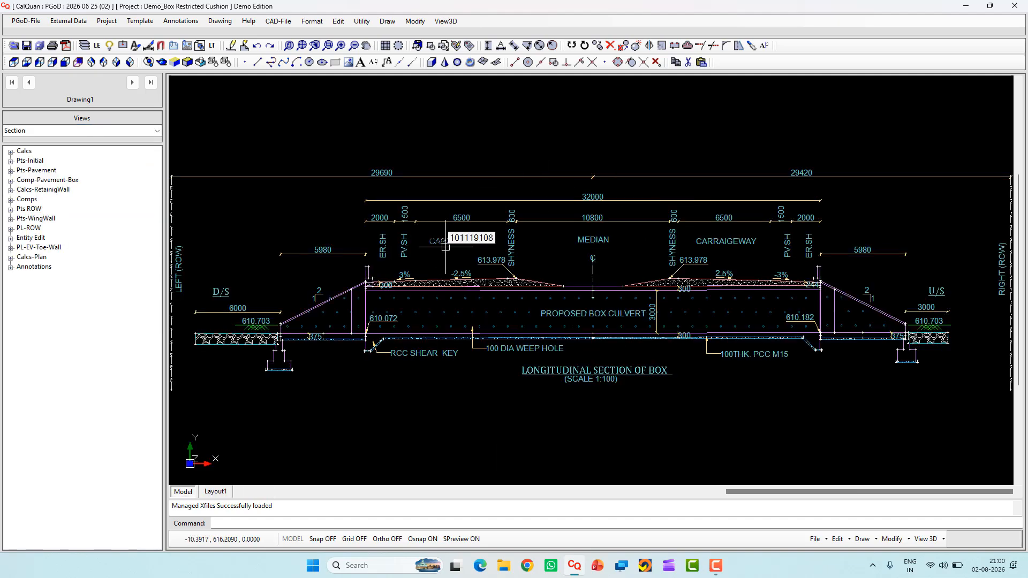
{"action": "scroll", "coordinate": [657, 247], "scroll_direction": "down", "scroll_amount": 5}
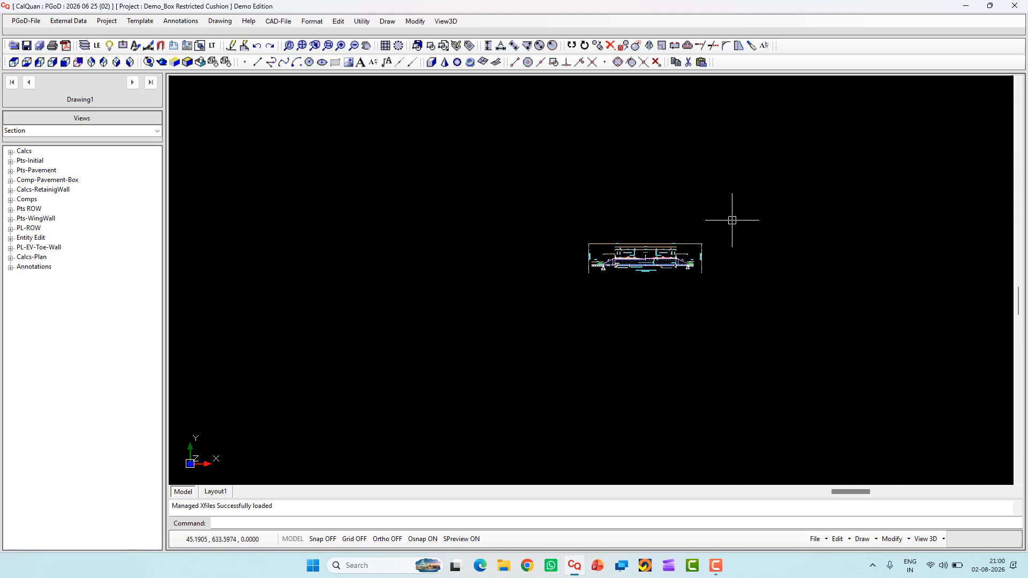
{"action": "scroll", "coordinate": [729, 220], "scroll_direction": "up", "scroll_amount": 3}
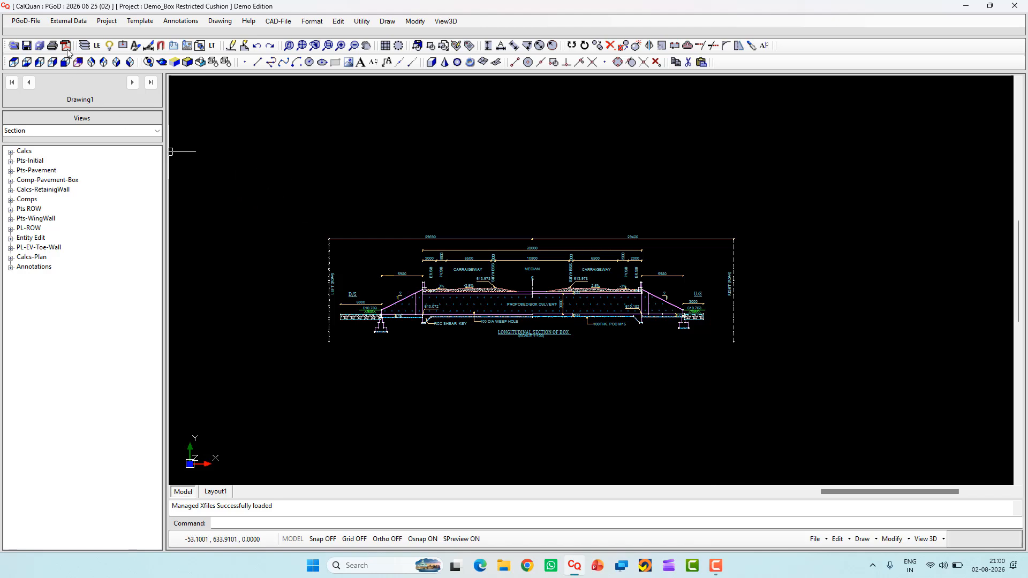
Add a project view with ID 111 named "Test View" to the views table, save it and close the table.
{"action": "left_click", "coordinate": [107, 22]}
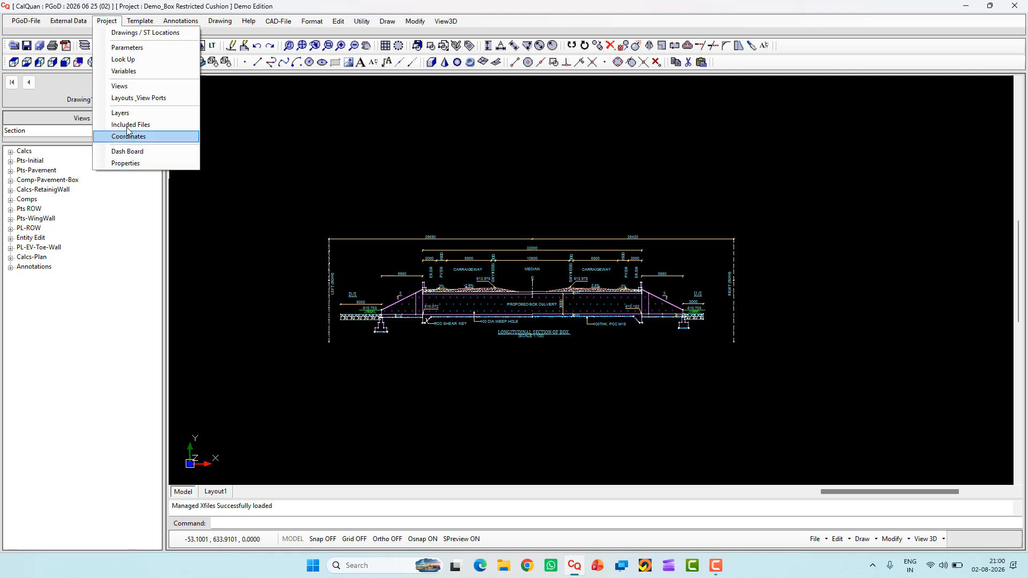
{"action": "left_click", "coordinate": [121, 86]}
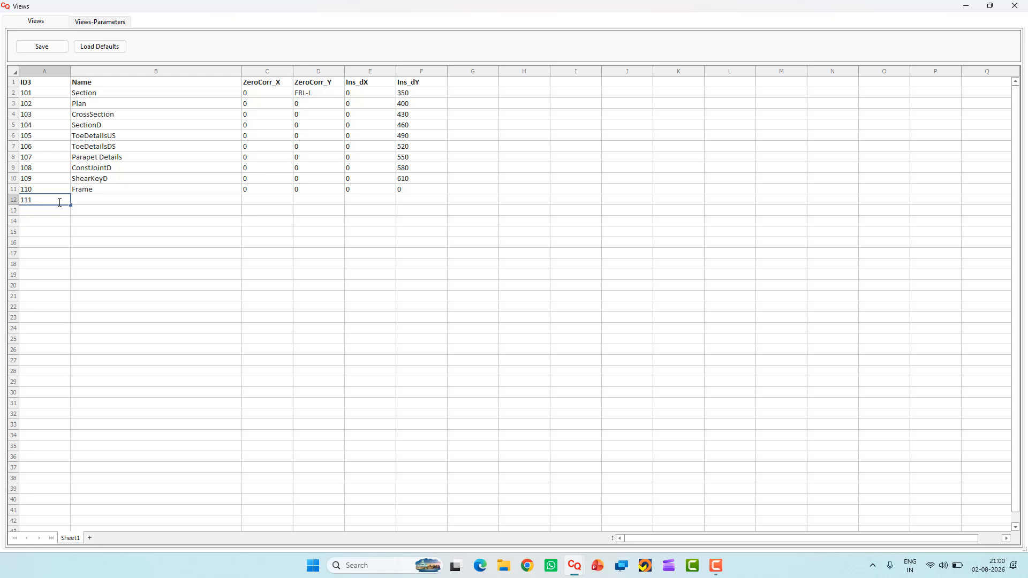
{"action": "type", "text": "111"}
{"action": "left_click", "coordinate": [94, 206]}
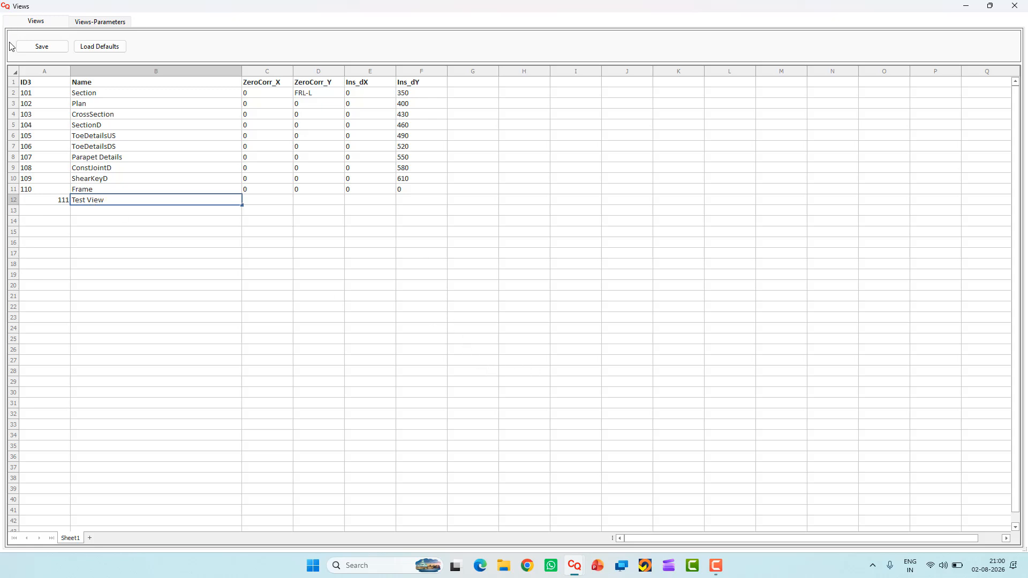
{"action": "left_click", "coordinate": [43, 47]}
{"action": "left_click", "coordinate": [1015, 8]}
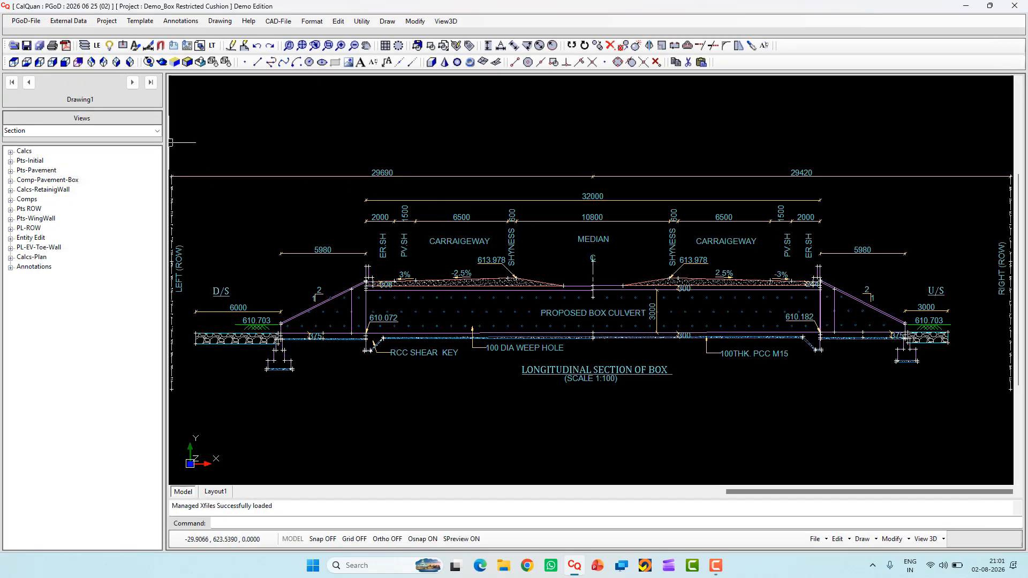
Switch the current view to the newly added Test View.
{"action": "left_click", "coordinate": [157, 131]}
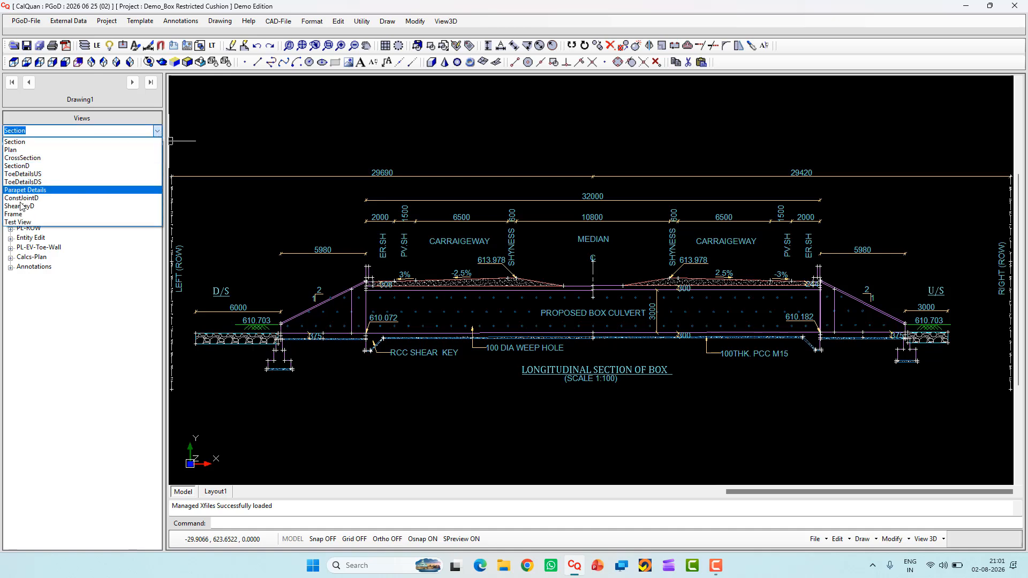
{"action": "left_click", "coordinate": [42, 223]}
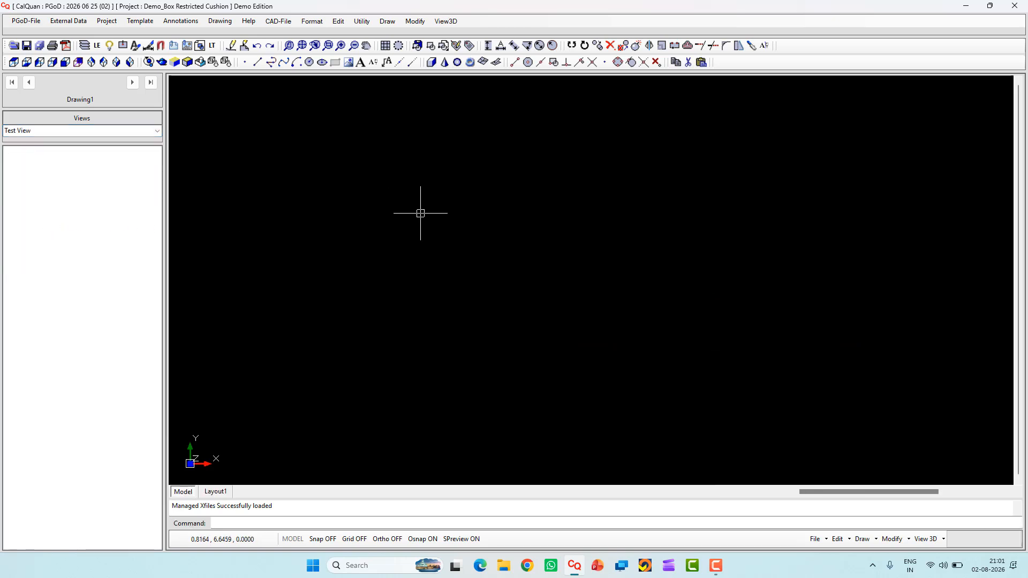
{"action": "scroll", "coordinate": [658, 271], "scroll_direction": "down", "scroll_amount": 1}
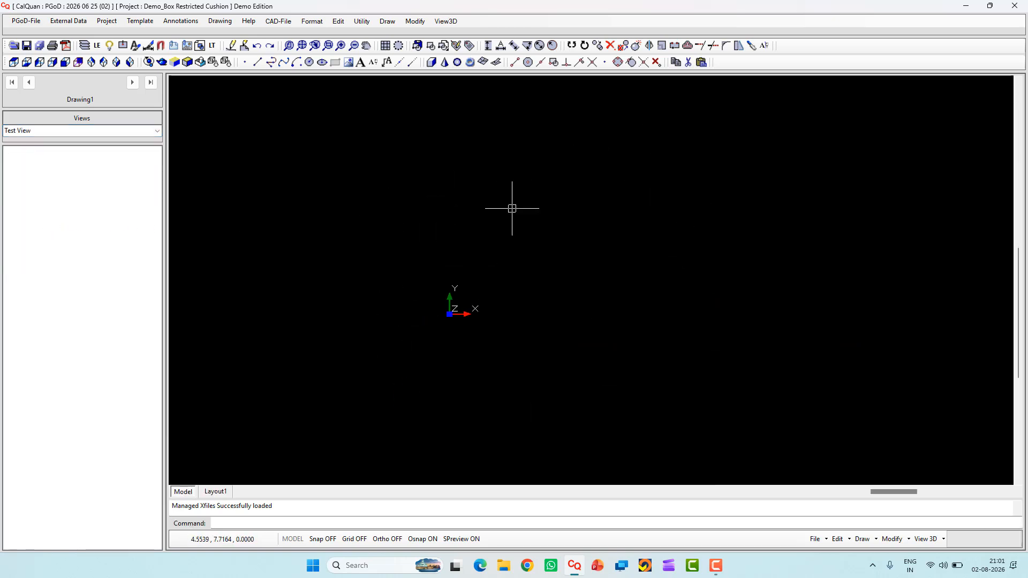
{"action": "middle_click_drag", "start_coordinate": [624, 195], "coordinate": [480, 266]}
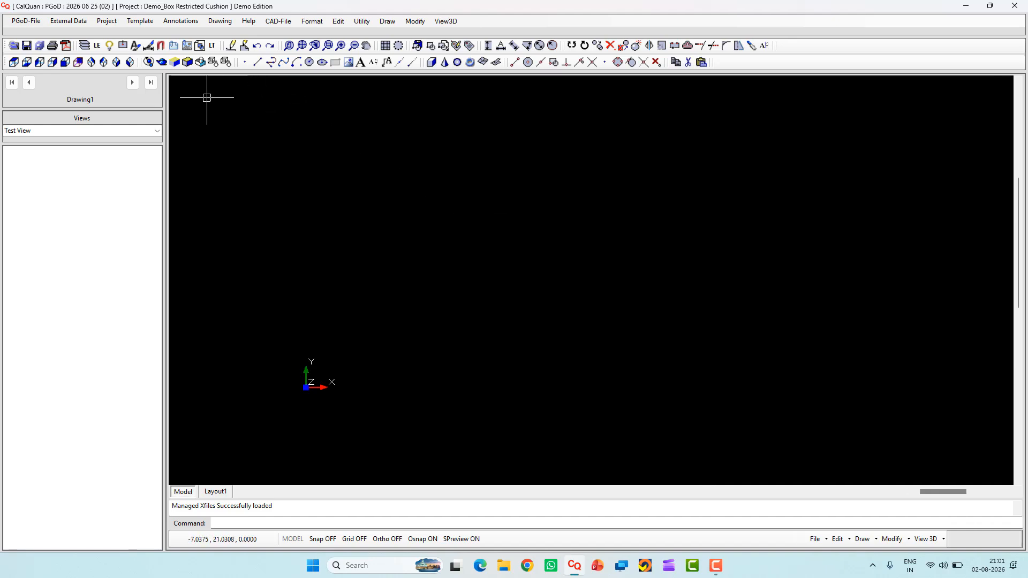
Add a Circles group to Test View with the name Circles and close the group dialog.
{"action": "left_click", "coordinate": [139, 22]}
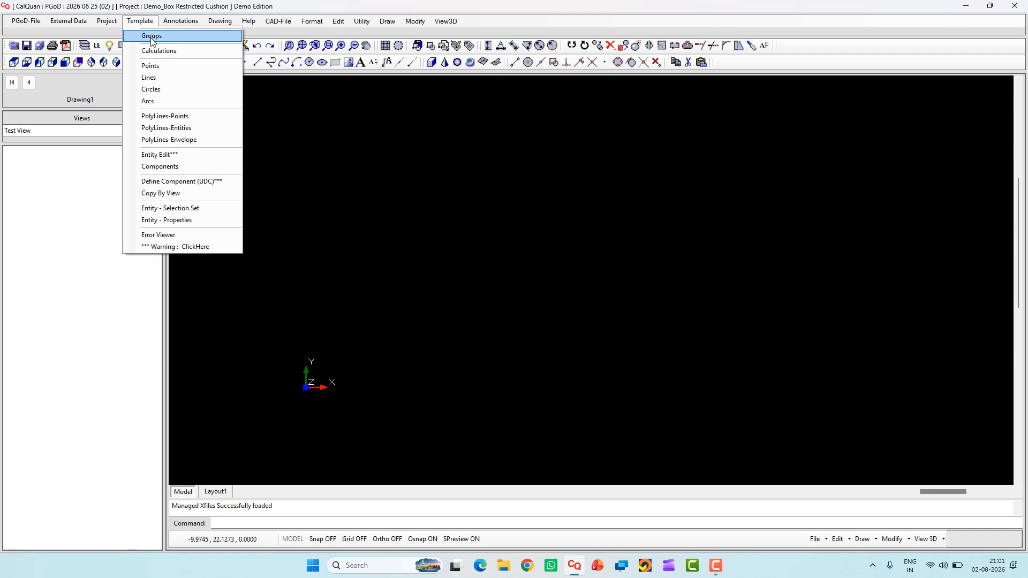
{"action": "left_click", "coordinate": [152, 38]}
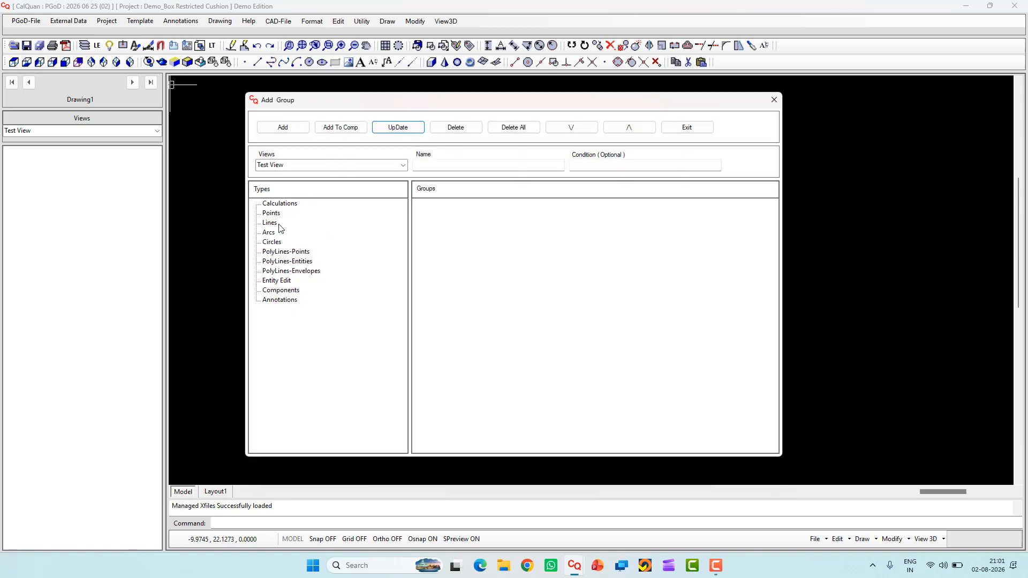
{"action": "left_click", "coordinate": [273, 242]}
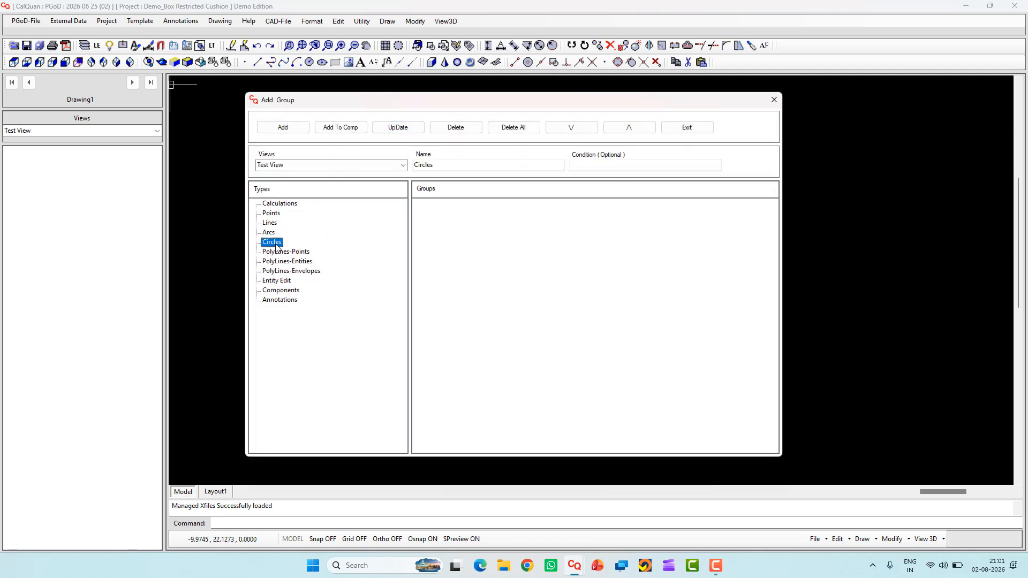
{"action": "left_click", "coordinate": [281, 129]}
{"action": "left_click", "coordinate": [774, 100]}
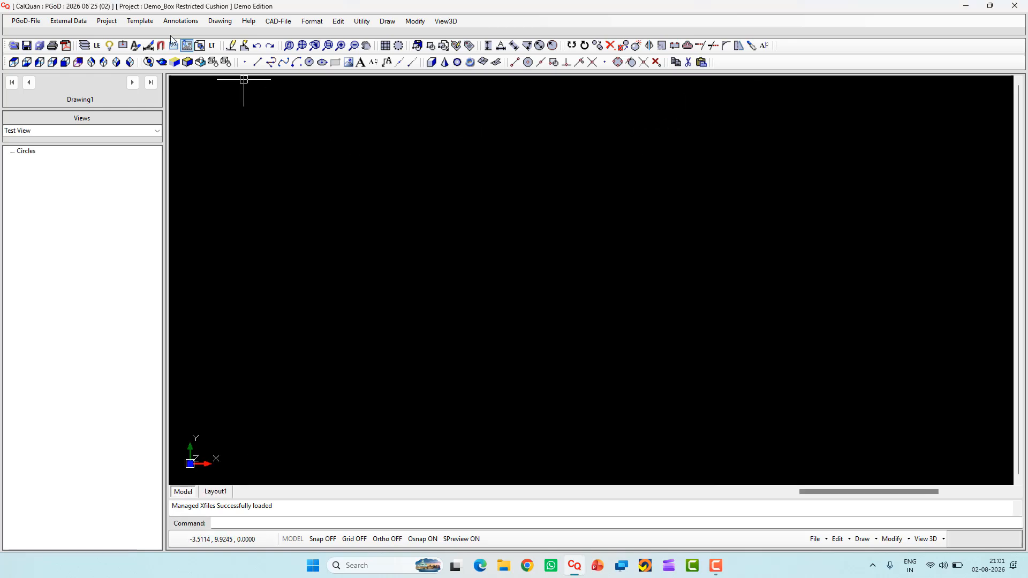
Start a Circle-Center-Radius entity in Test View's Circles group and name it C1.
{"action": "left_click", "coordinate": [140, 21]}
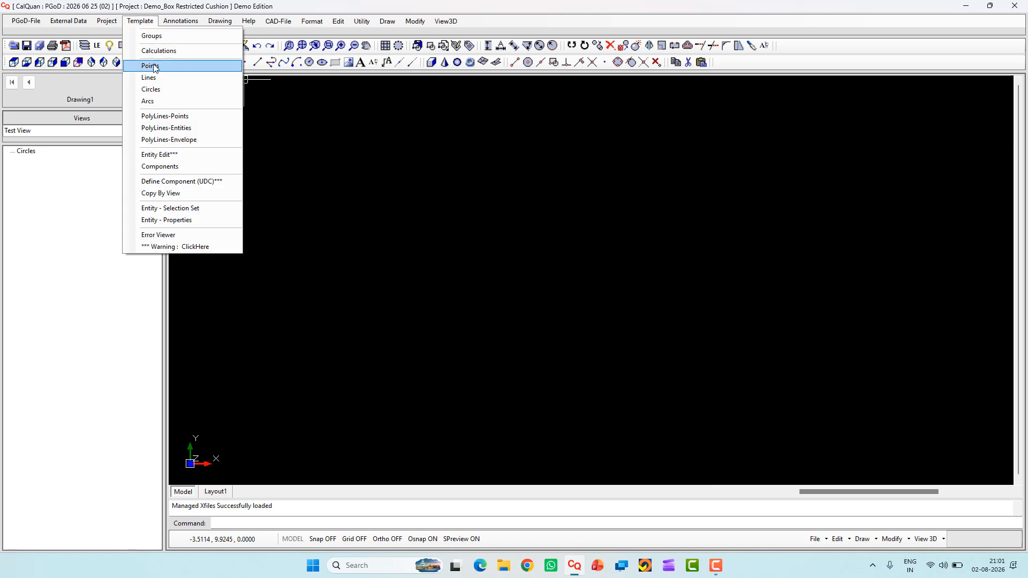
{"action": "left_click", "coordinate": [159, 89]}
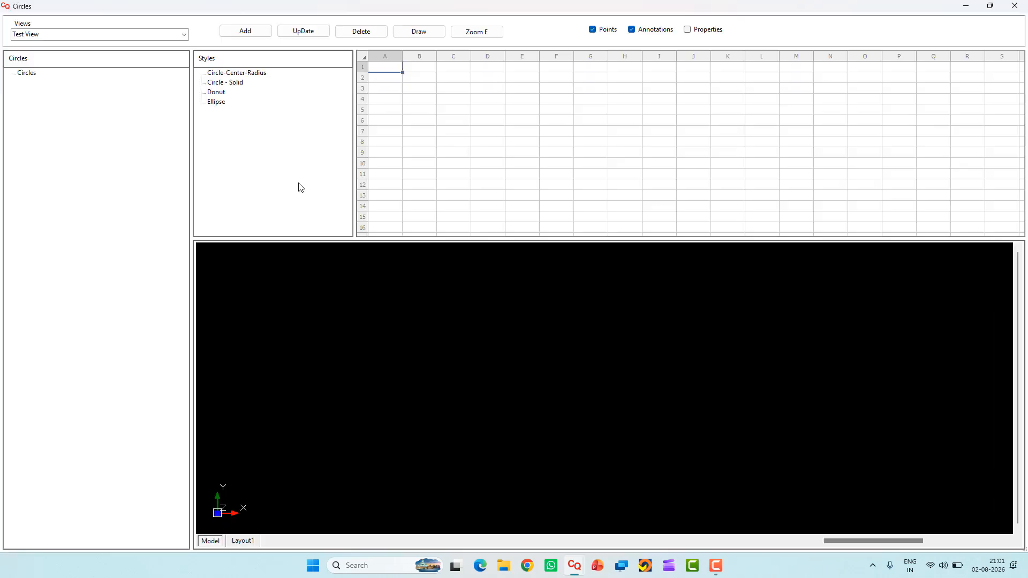
{"action": "left_click", "coordinate": [25, 73]}
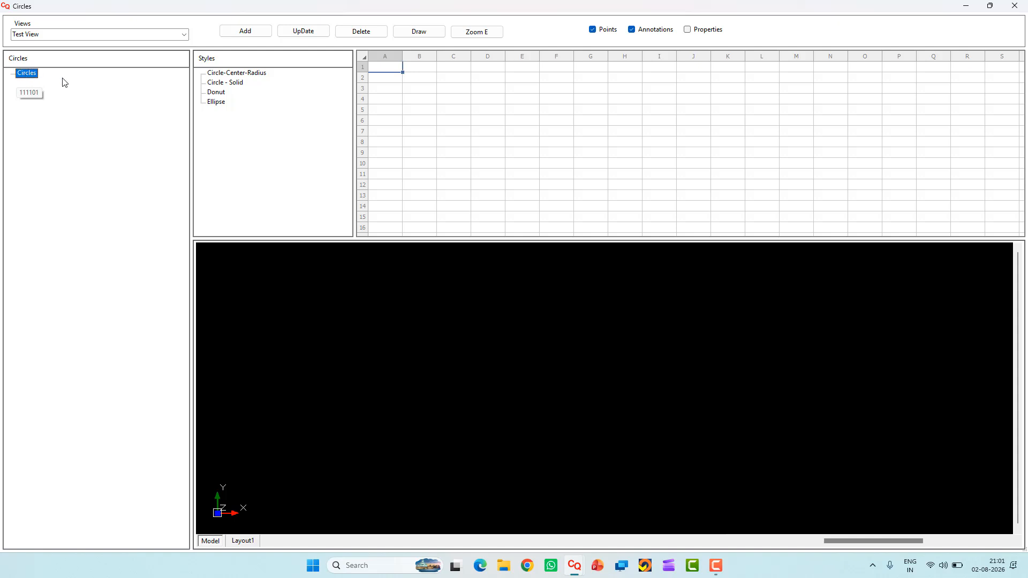
{"action": "left_click", "coordinate": [232, 74]}
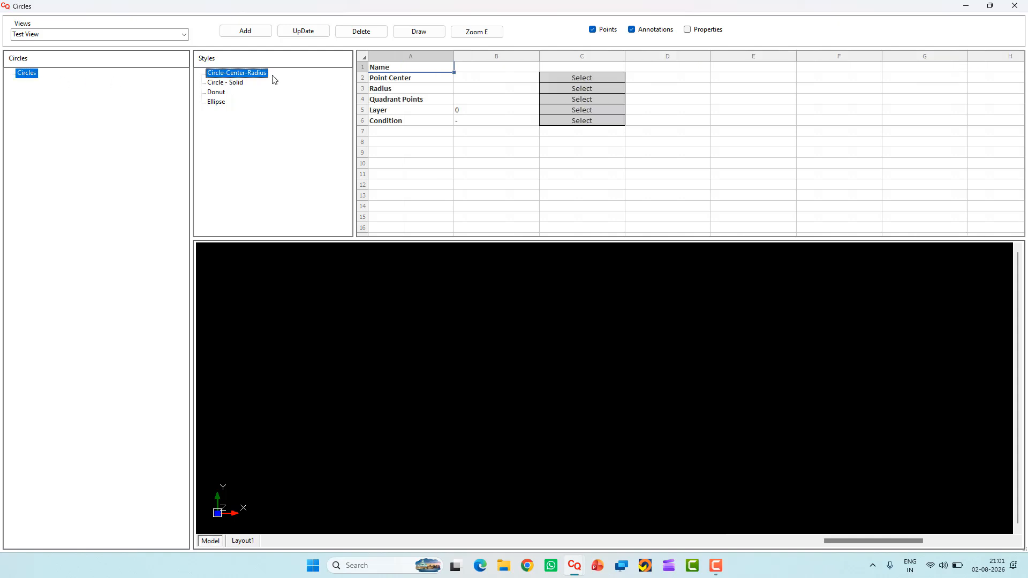
{"action": "left_click", "coordinate": [513, 71]}
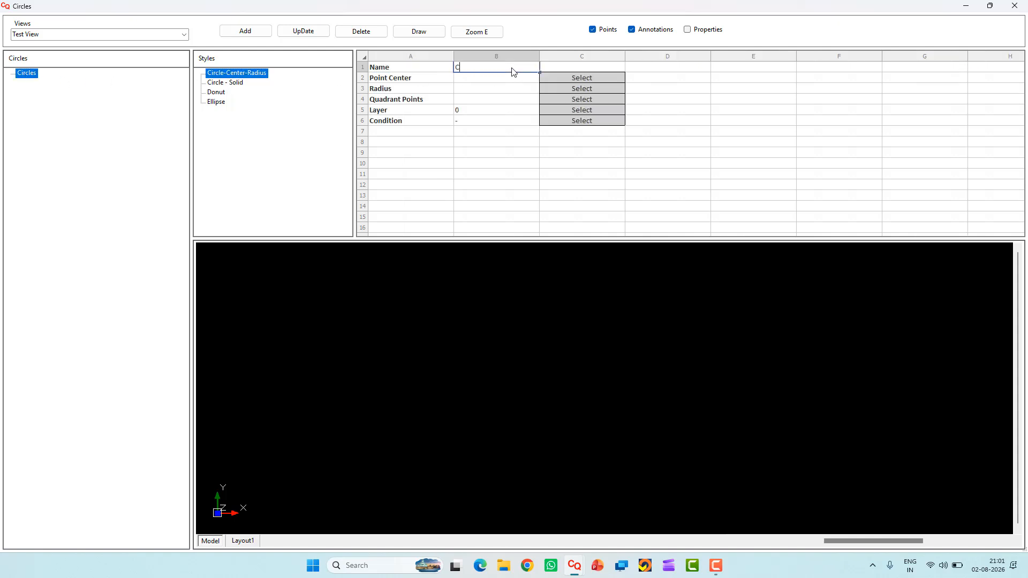
{"action": "type", "text": "C1"}
Center circle C1 on the reference point with a radius of 3, add it to the group and close the Circles window.
{"action": "left_click", "coordinate": [577, 77]}
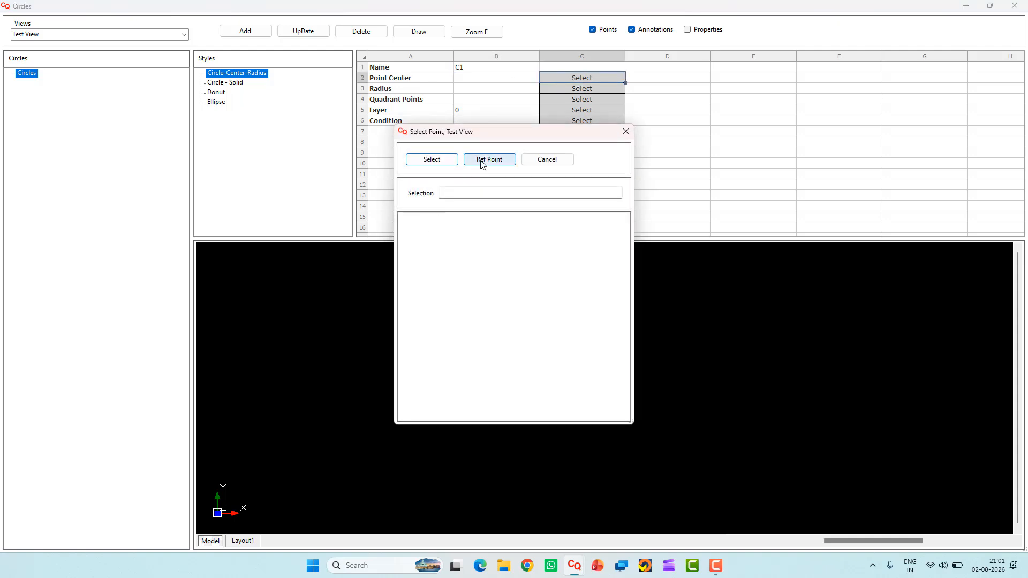
{"action": "left_click", "coordinate": [479, 160]}
{"action": "left_click", "coordinate": [469, 90]}
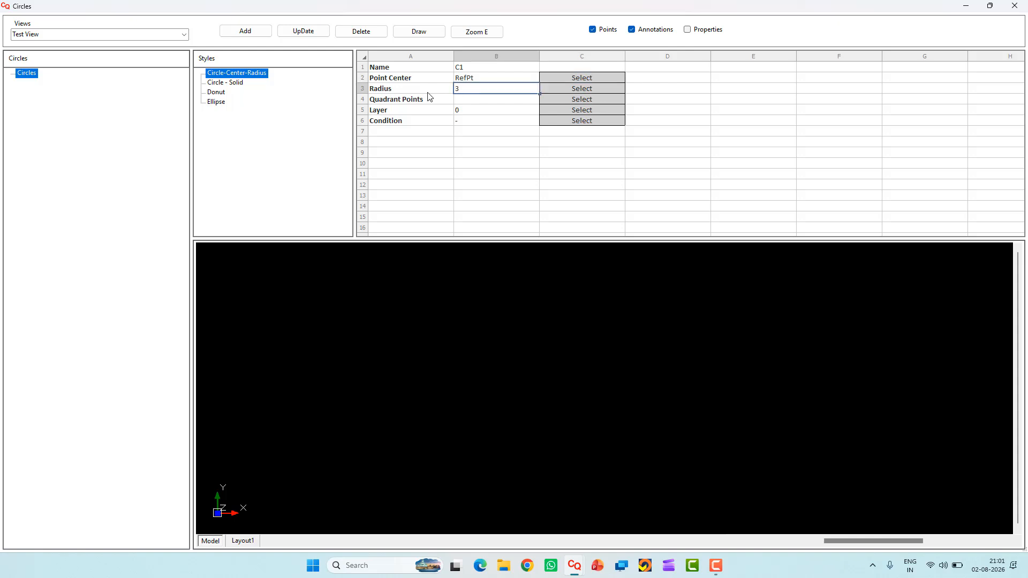
{"action": "left_click", "coordinate": [264, 33]}
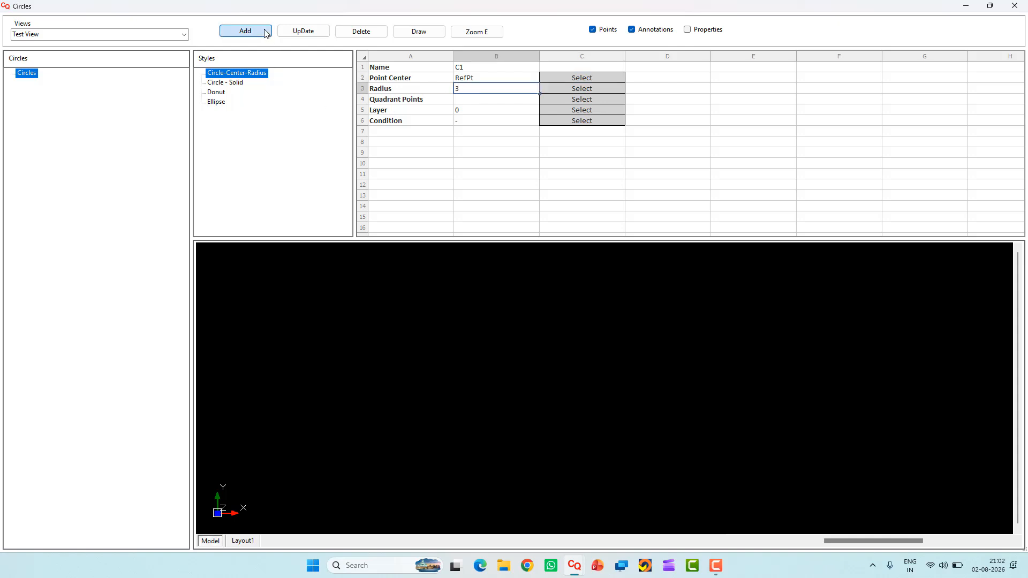
{"action": "scroll", "coordinate": [535, 400], "scroll_direction": "down", "scroll_amount": 1}
{"action": "middle_click_drag", "start_coordinate": [516, 437], "coordinate": [483, 402]}
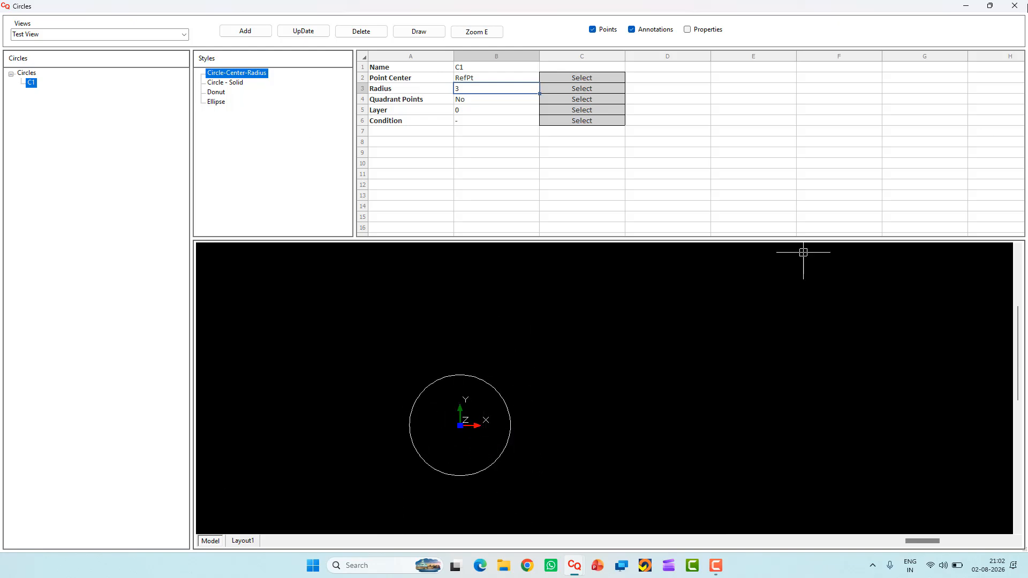
{"action": "left_click", "coordinate": [1015, 5]}
Draw all project views together and inspect where the new circle sits relative to the drawing frame.
{"action": "scroll", "coordinate": [551, 280], "scroll_direction": "down", "scroll_amount": 2}
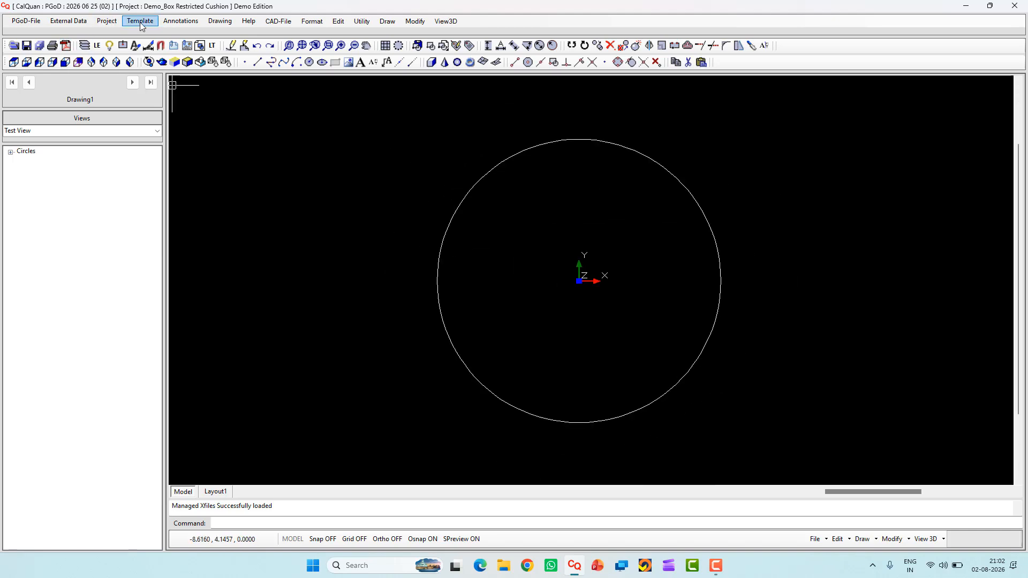
{"action": "left_click", "coordinate": [219, 21]}
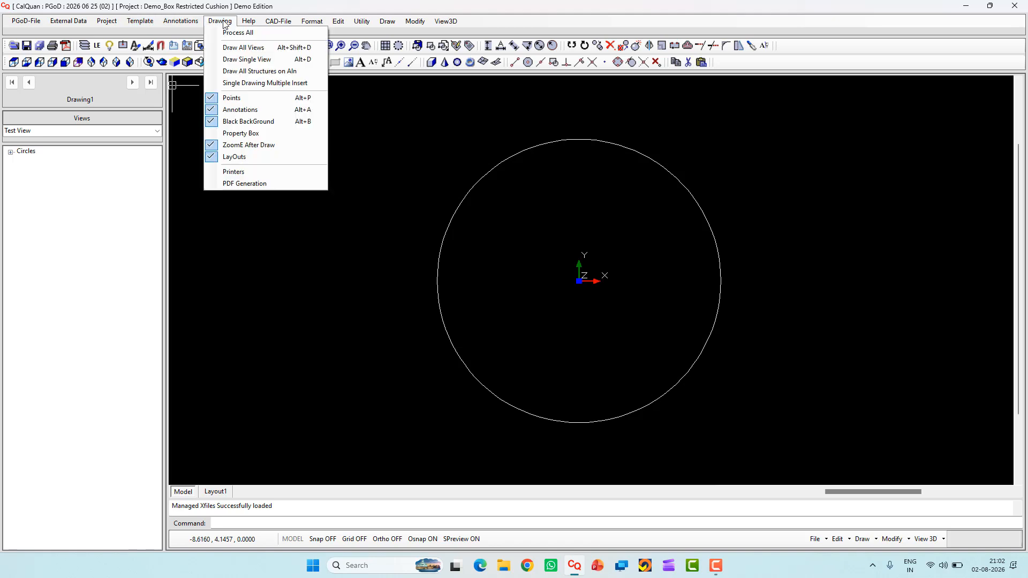
{"action": "left_click", "coordinate": [234, 50]}
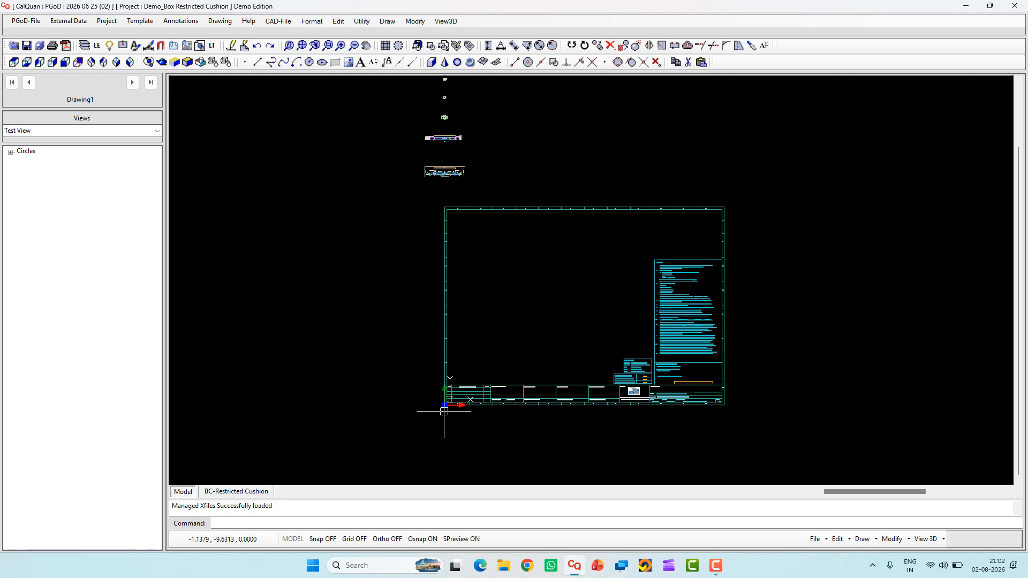
{"action": "scroll", "coordinate": [448, 407], "scroll_direction": "up", "scroll_amount": 10}
{"action": "scroll", "coordinate": [429, 383], "scroll_direction": "up", "scroll_amount": 1}
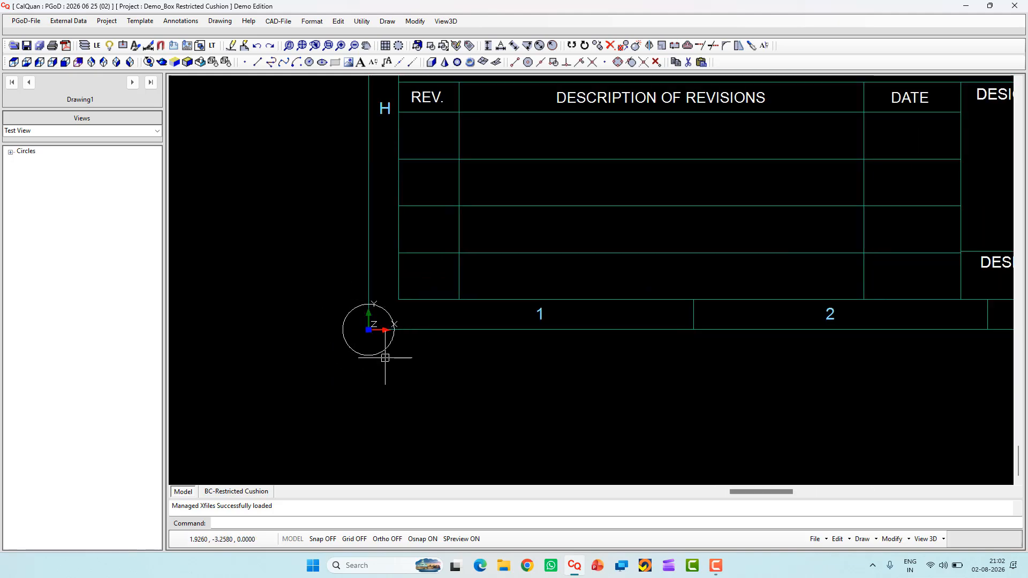
{"action": "scroll", "coordinate": [380, 354], "scroll_direction": "down", "scroll_amount": 4}
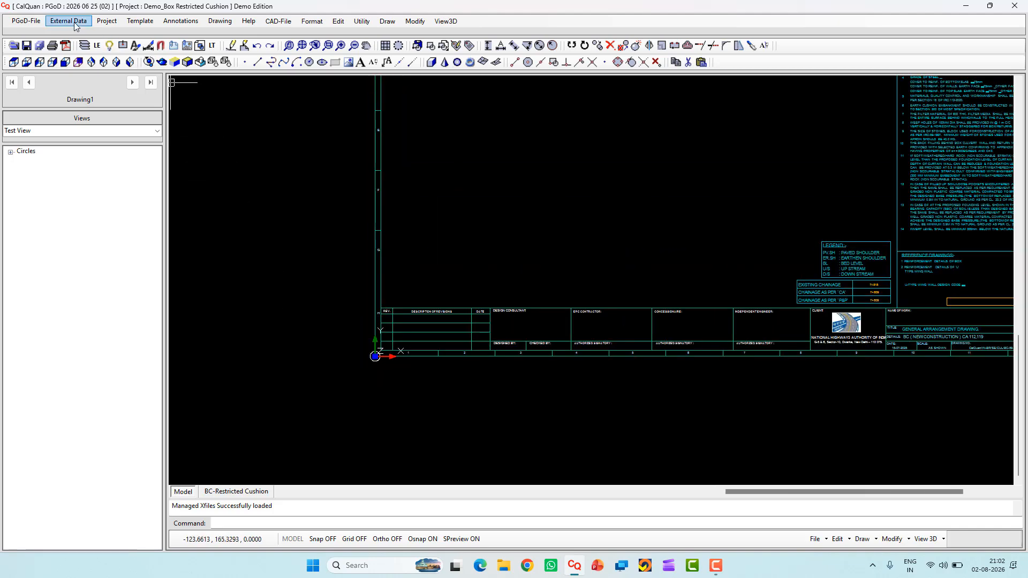
Set Test View's Ins_dY insertion offset to 630 in the project views table, save it and close the table.
{"action": "left_click", "coordinate": [107, 21]}
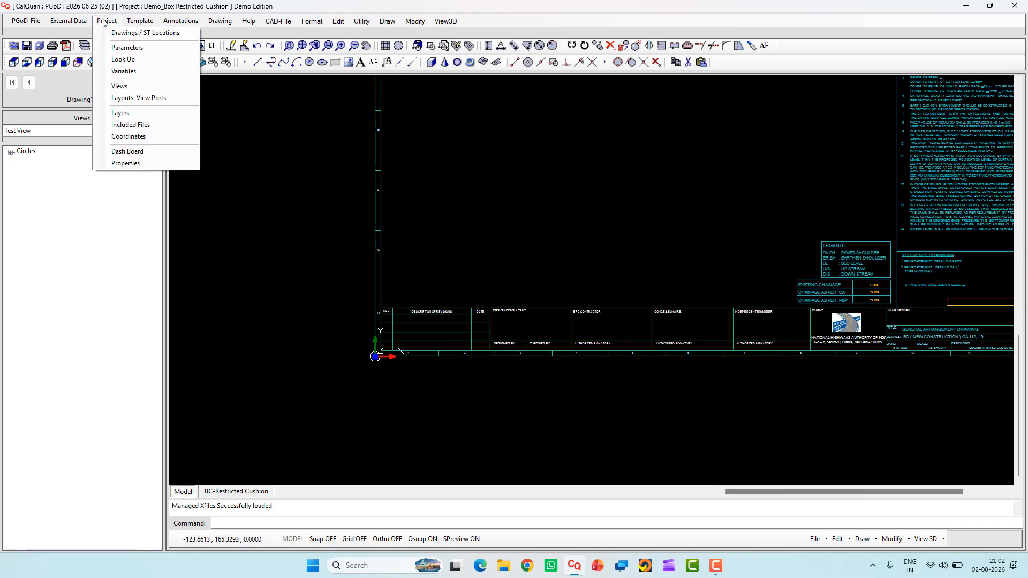
{"action": "left_click", "coordinate": [120, 86]}
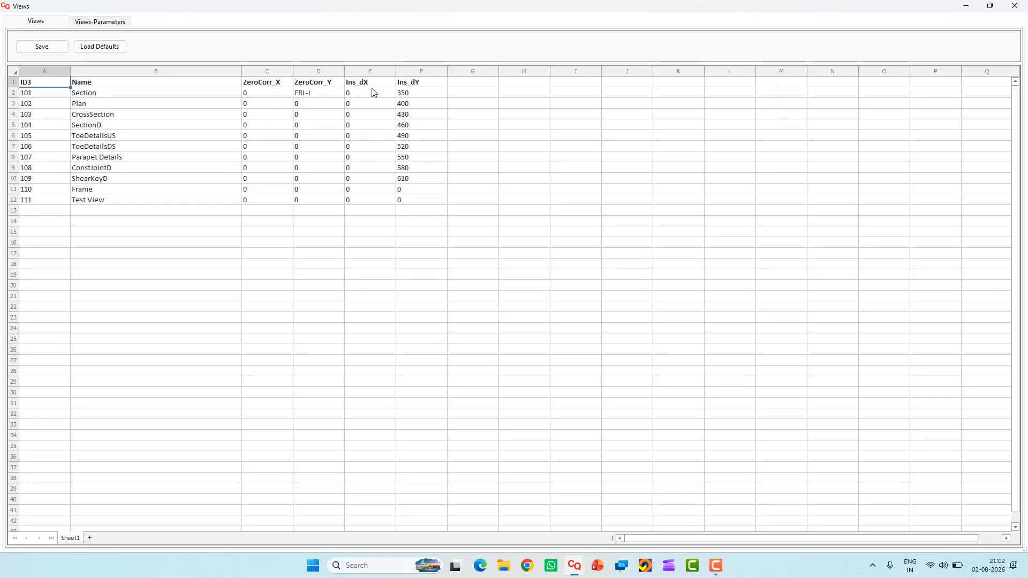
{"action": "left_click", "coordinate": [378, 204]}
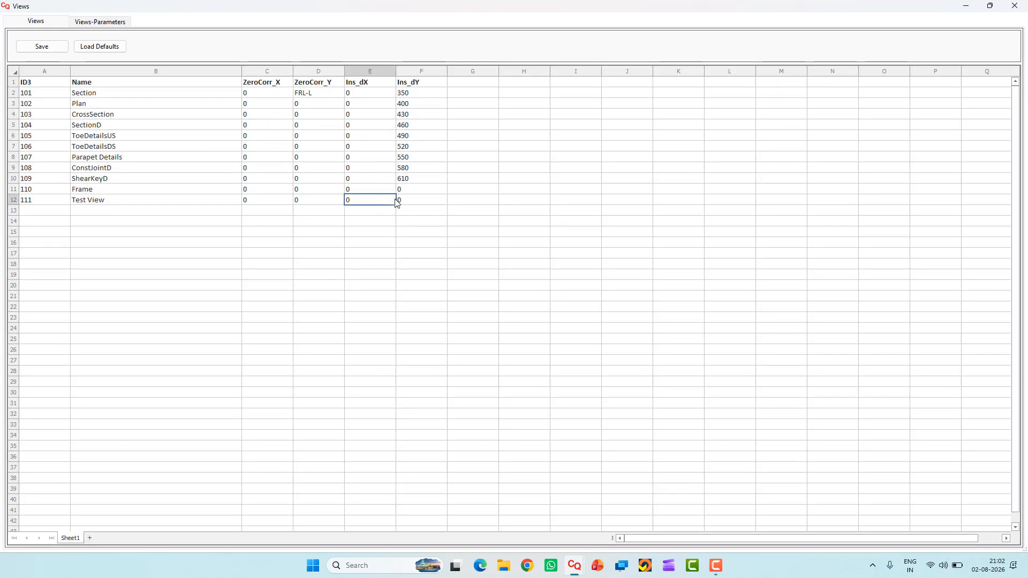
{"action": "left_click", "coordinate": [409, 203]}
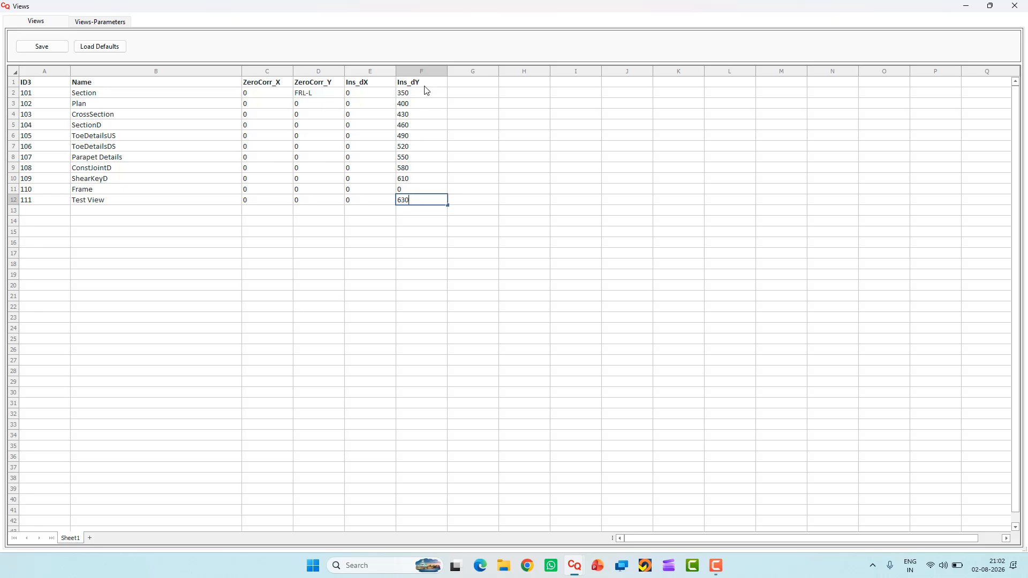
{"action": "left_click", "coordinate": [52, 47]}
{"action": "left_click", "coordinate": [1015, 6]}
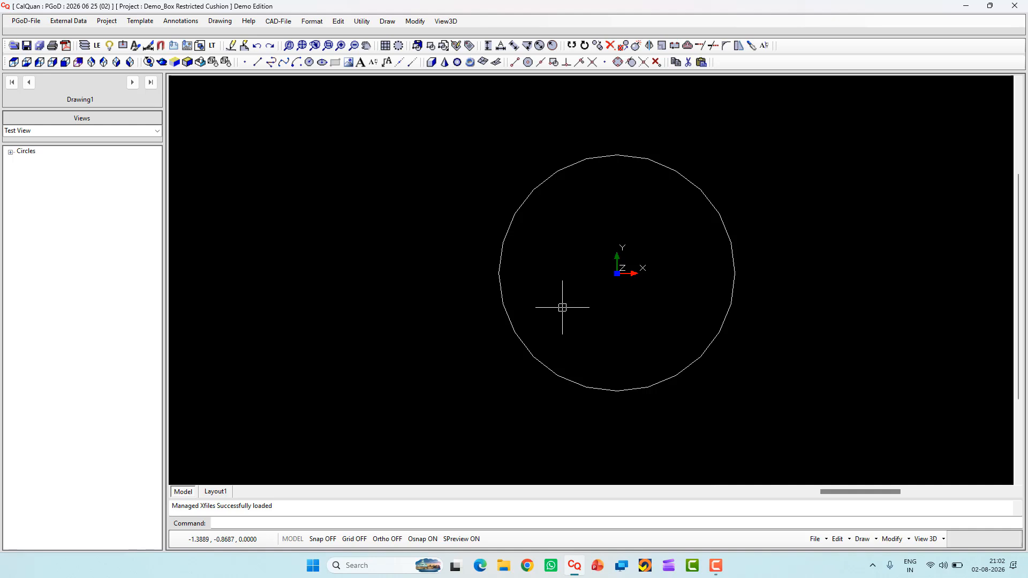
Redraw all project views and check the circle's position above the other views.
{"action": "left_click", "coordinate": [212, 21]}
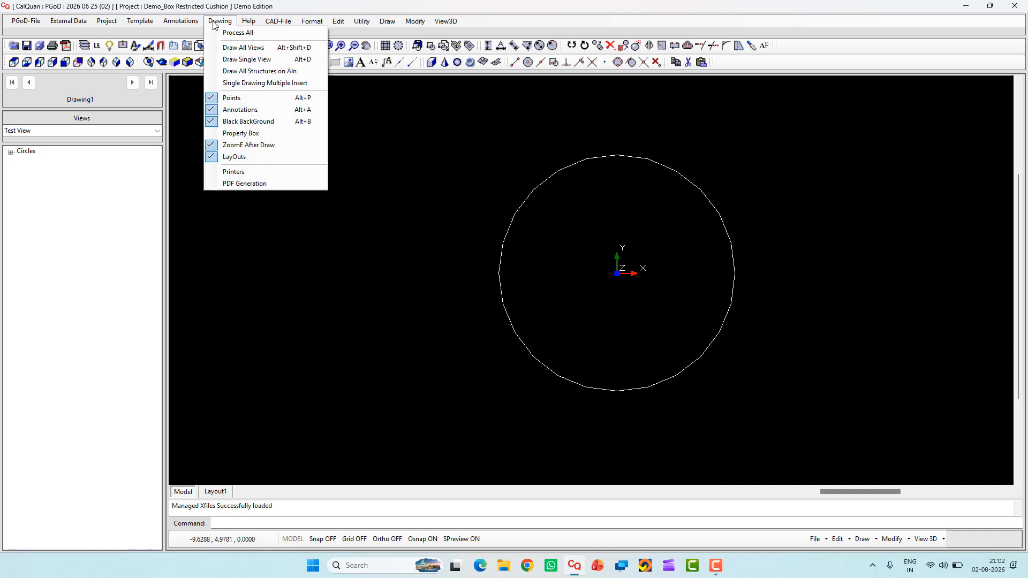
{"action": "left_click", "coordinate": [229, 50]}
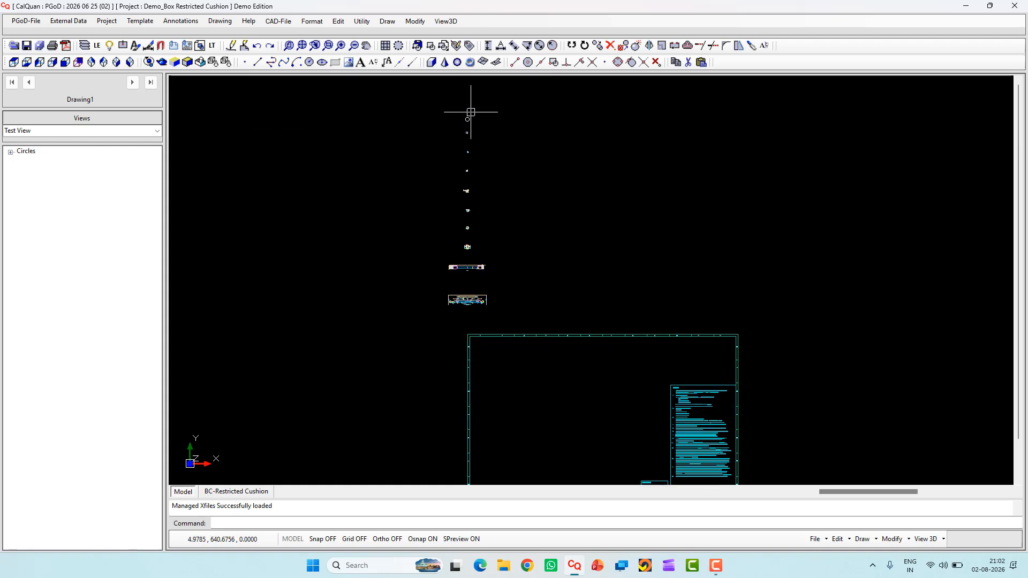
{"action": "scroll", "coordinate": [471, 112], "scroll_direction": "up", "scroll_amount": 10}
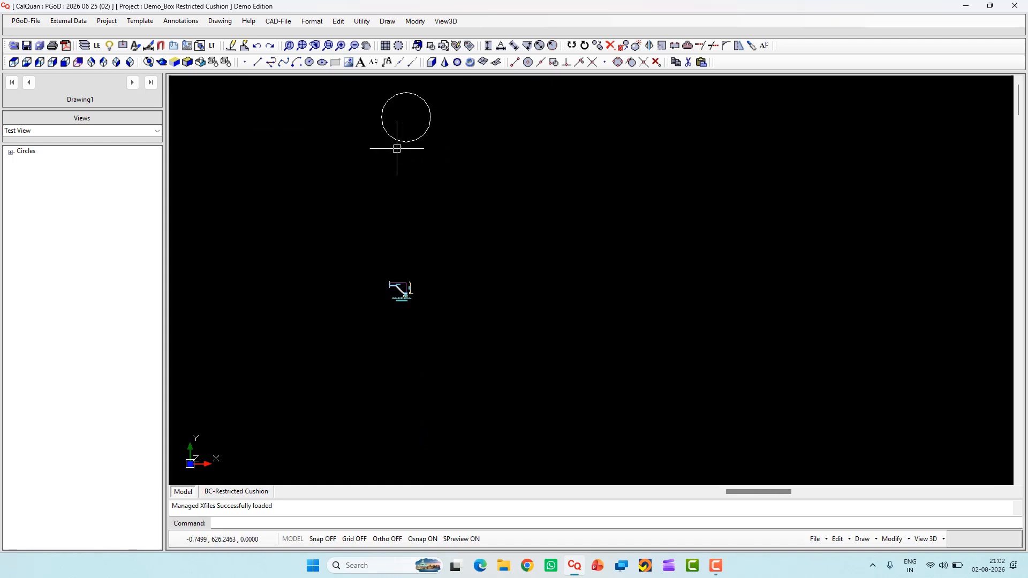
{"action": "scroll", "coordinate": [433, 165], "scroll_direction": "down", "scroll_amount": 4}
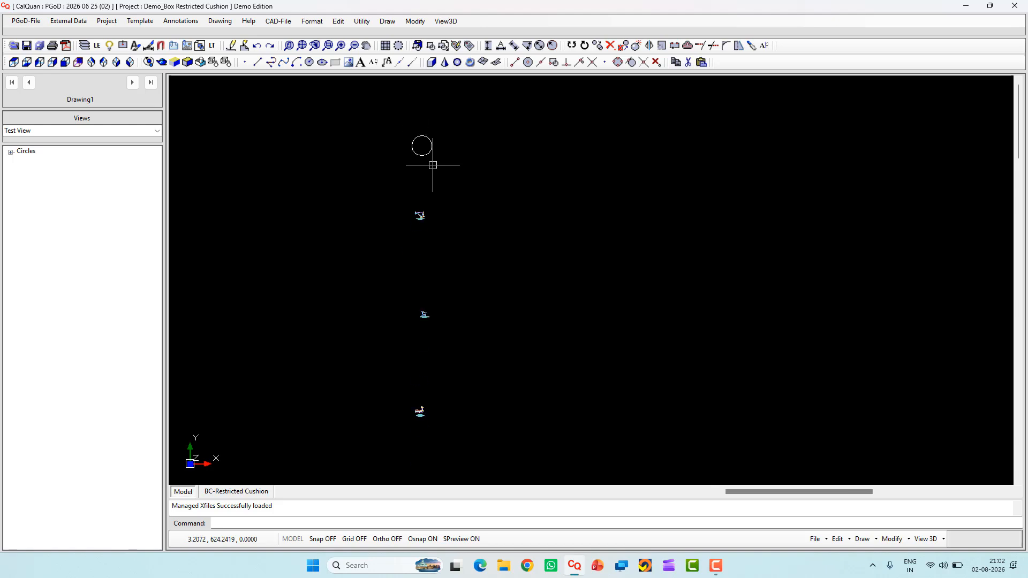
{"action": "scroll", "coordinate": [433, 165], "scroll_direction": "down", "scroll_amount": 6}
{"action": "mouse_move", "coordinate": [461, 268]}
{"action": "middle_mouse_down"}
{"action": "mouse_move", "coordinate": [407, 233]}
{"action": "mouse_move", "coordinate": [379, 186]}
{"action": "middle_mouse_up"}
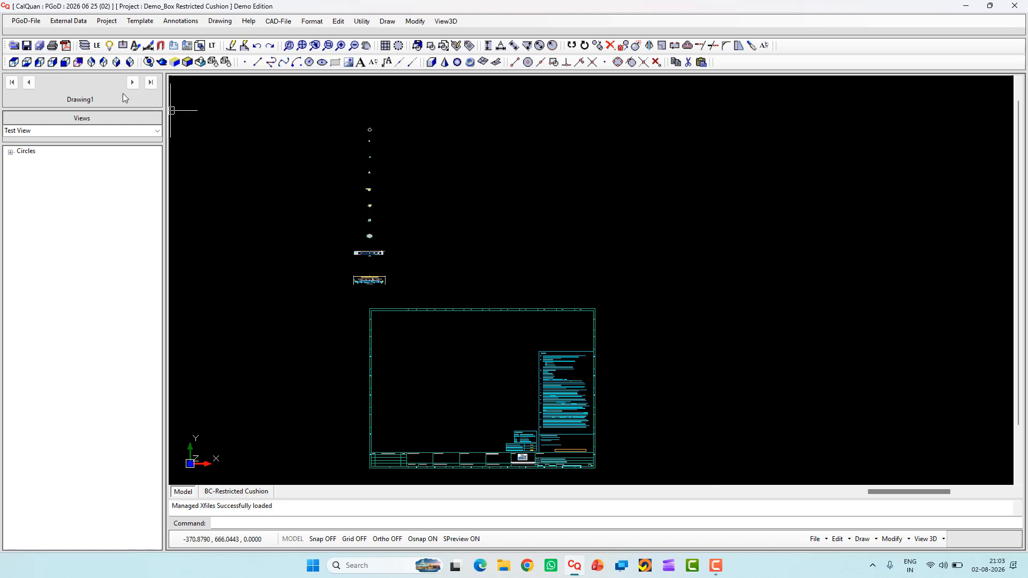
Look at the project's layouts and viewports settings, close them and display the BC-Restricted Cushion layout sheet.
{"action": "left_click", "coordinate": [107, 21]}
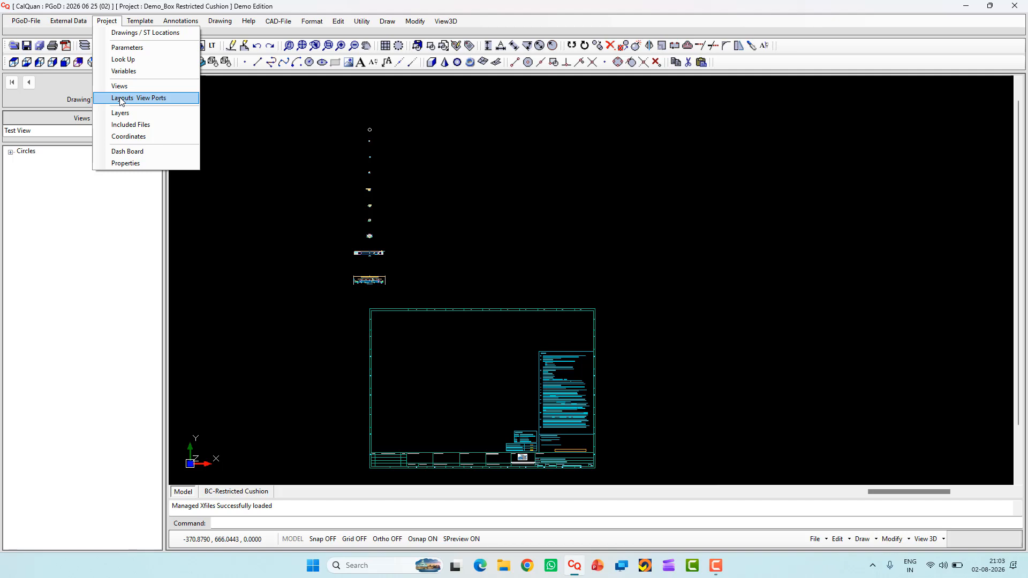
{"action": "left_click", "coordinate": [149, 100]}
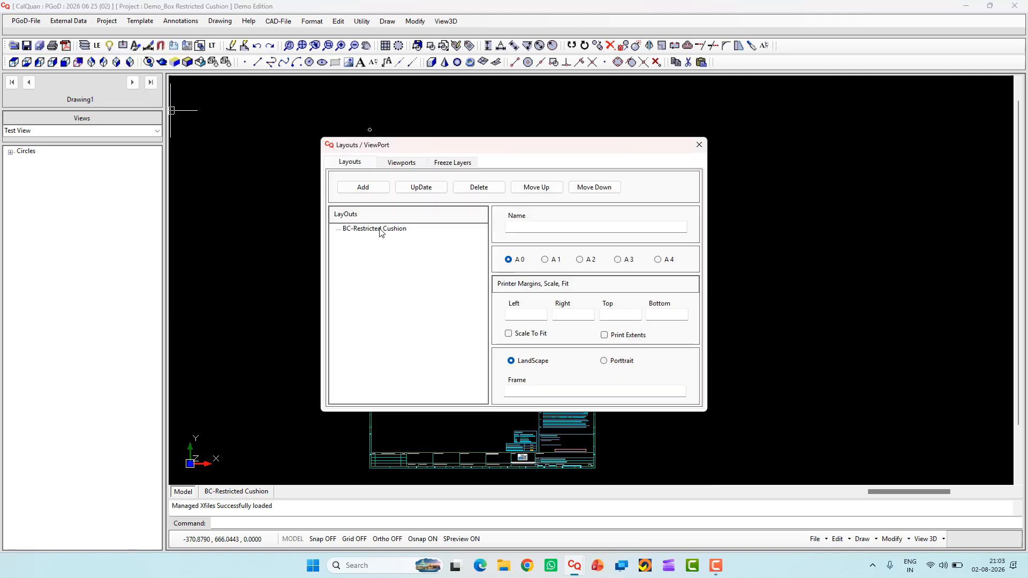
{"action": "left_click", "coordinate": [699, 144]}
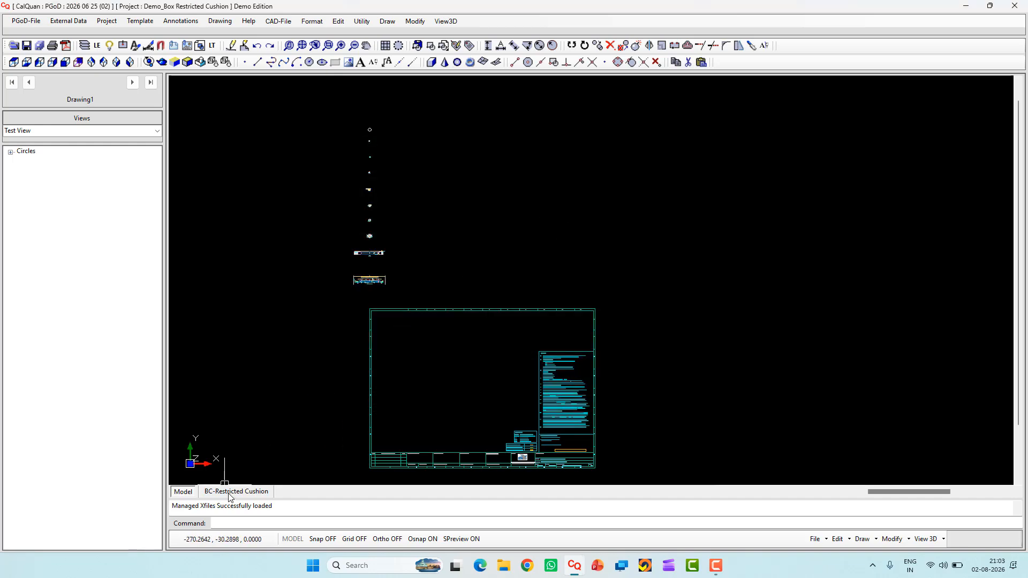
{"action": "left_click", "coordinate": [230, 492]}
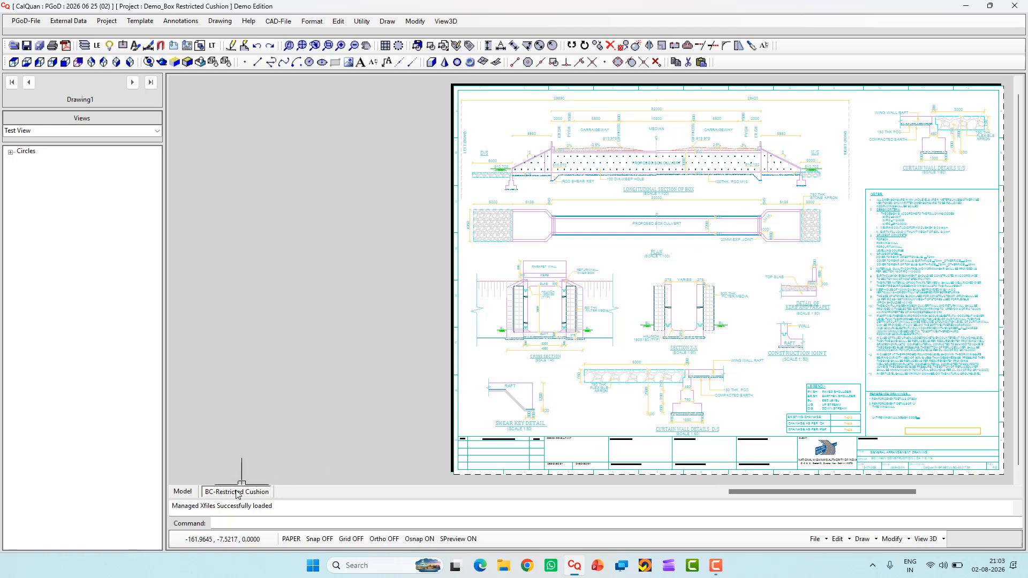
Turn off the LayOuts drawing option, redraw all views and compare the model space with the Layout1 sheet.
{"action": "left_click", "coordinate": [231, 22]}
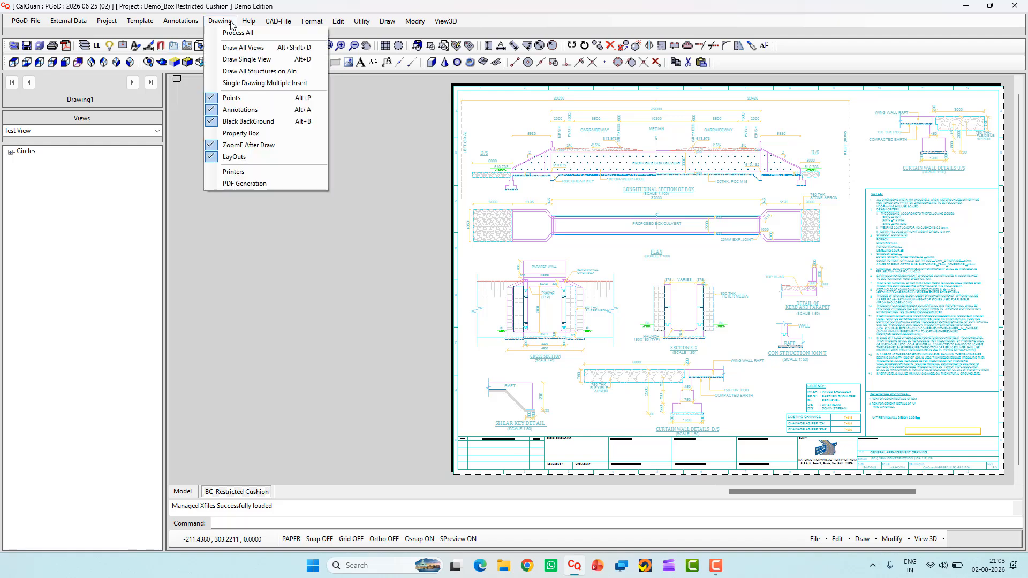
{"action": "left_click", "coordinate": [246, 158]}
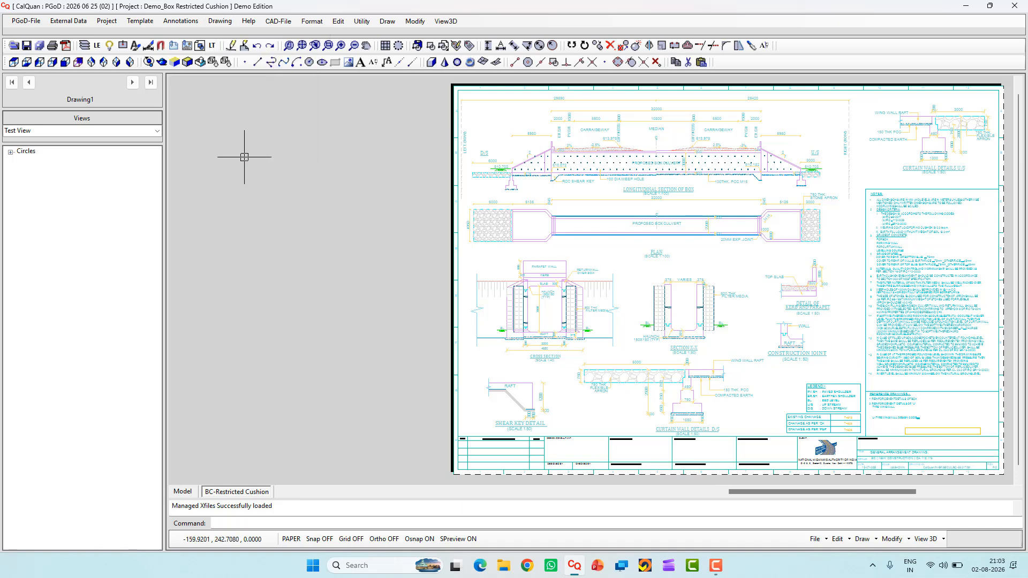
{"action": "left_click", "coordinate": [217, 22]}
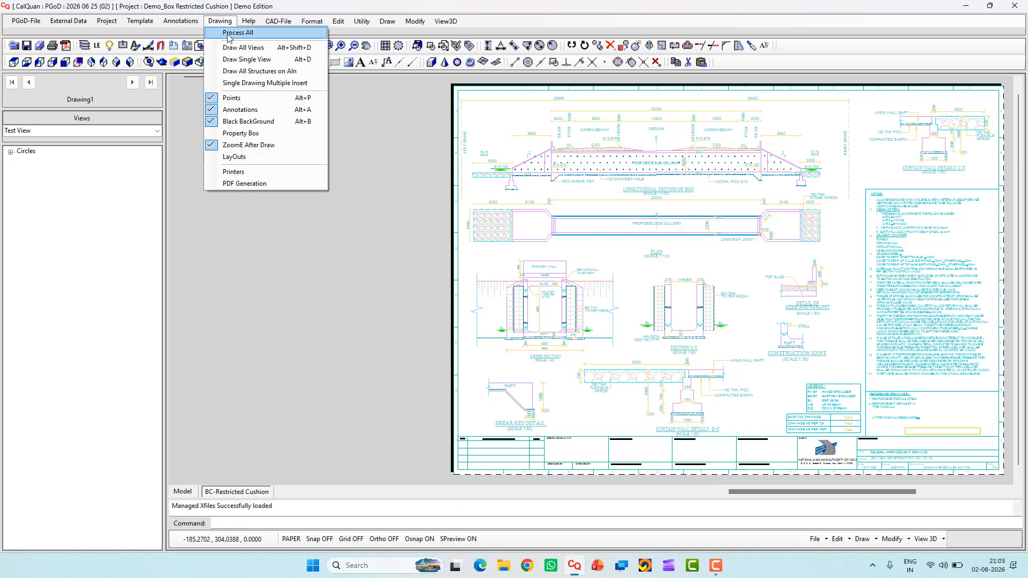
{"action": "left_click", "coordinate": [237, 48]}
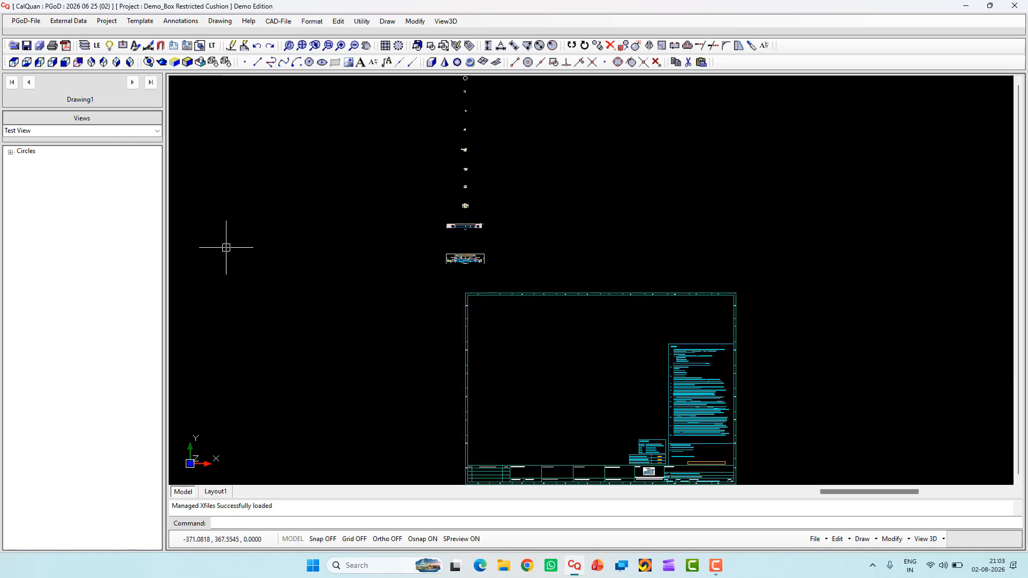
{"action": "left_click", "coordinate": [216, 493]}
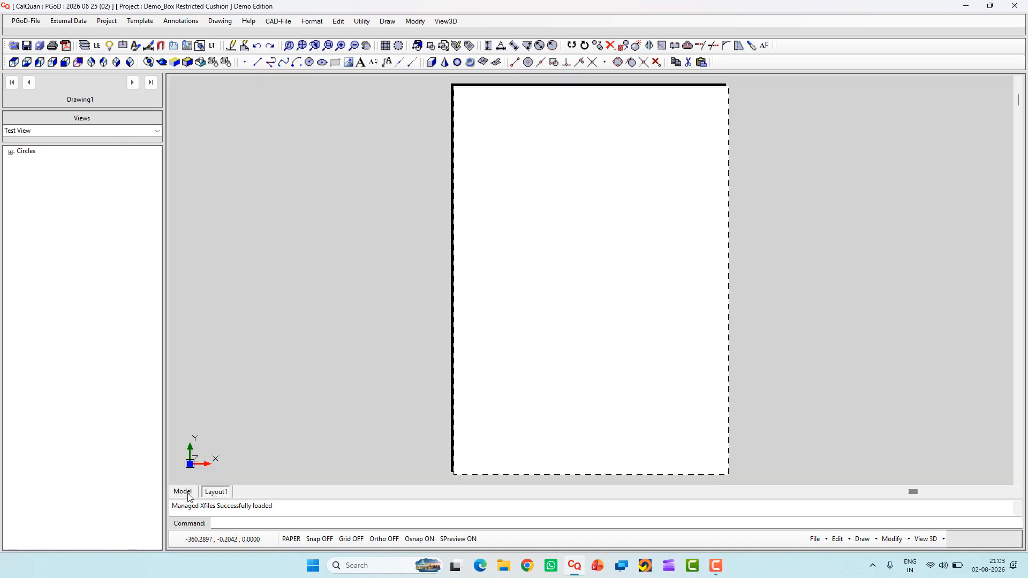
{"action": "left_click", "coordinate": [184, 492]}
{"action": "left_click", "coordinate": [214, 492]}
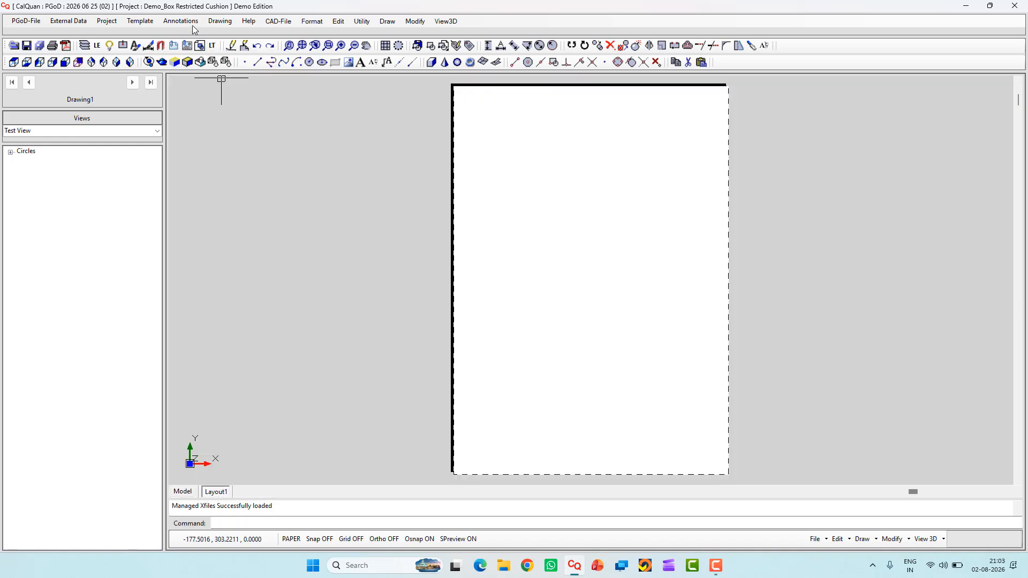
Turn on the LayOuts drawing option, redraw all views and display the BC-Restricted Cushion layout sheet.
{"action": "left_click", "coordinate": [217, 23]}
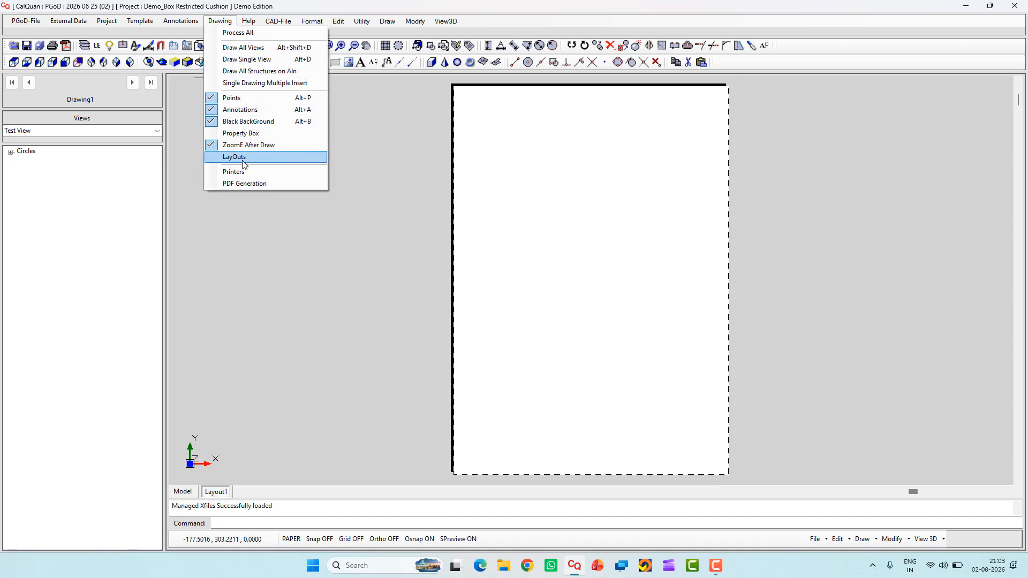
{"action": "left_click", "coordinate": [242, 163]}
{"action": "left_click", "coordinate": [220, 23]}
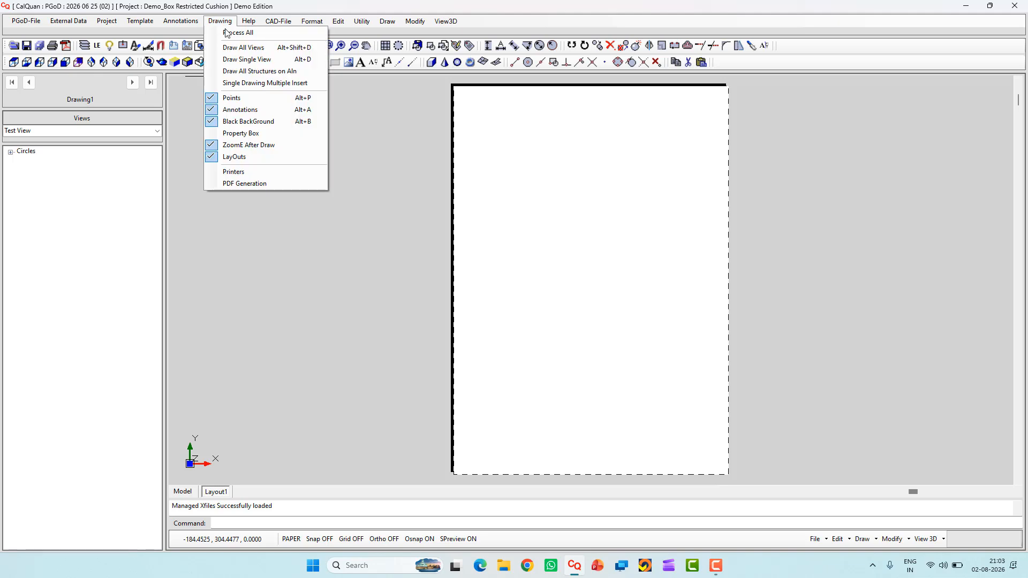
{"action": "left_click", "coordinate": [234, 49]}
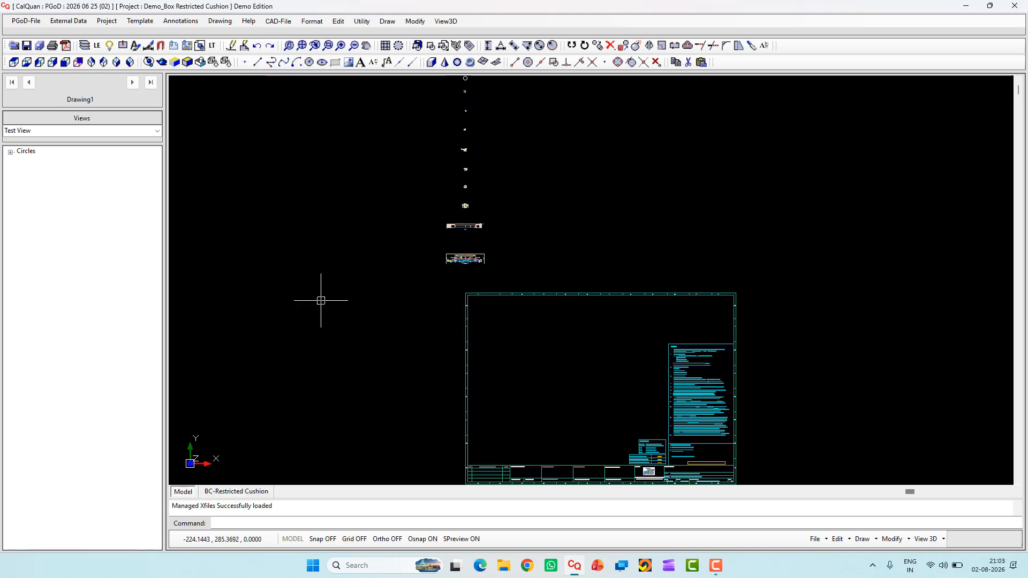
{"action": "left_click", "coordinate": [237, 491]}
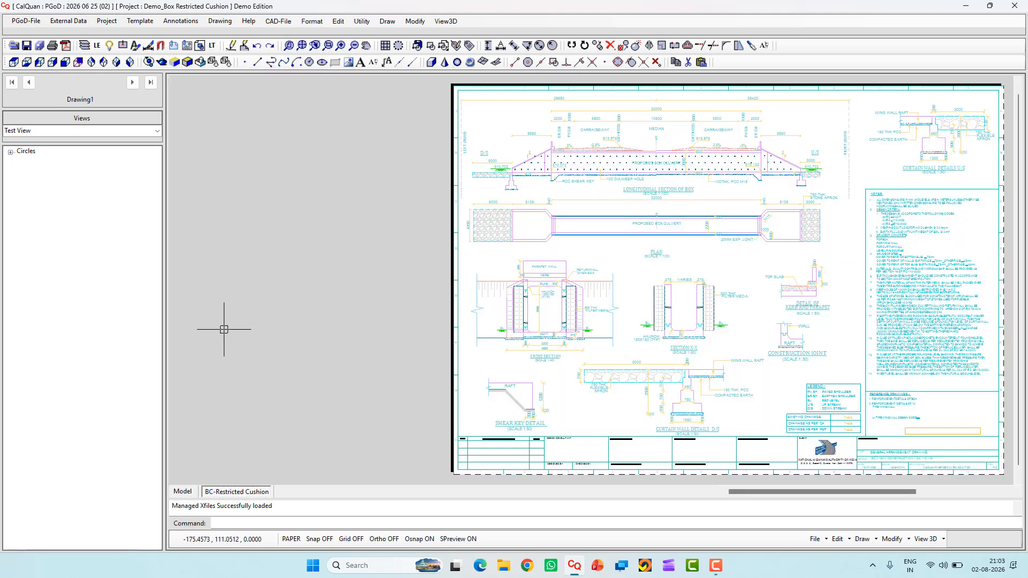
Add a project layout named Test Layout using the BC-Restricted Cushion layout's A3 landscape settings.
{"action": "left_click", "coordinate": [145, 22]}
{"action": "mouse_move", "coordinate": [110, 24]}
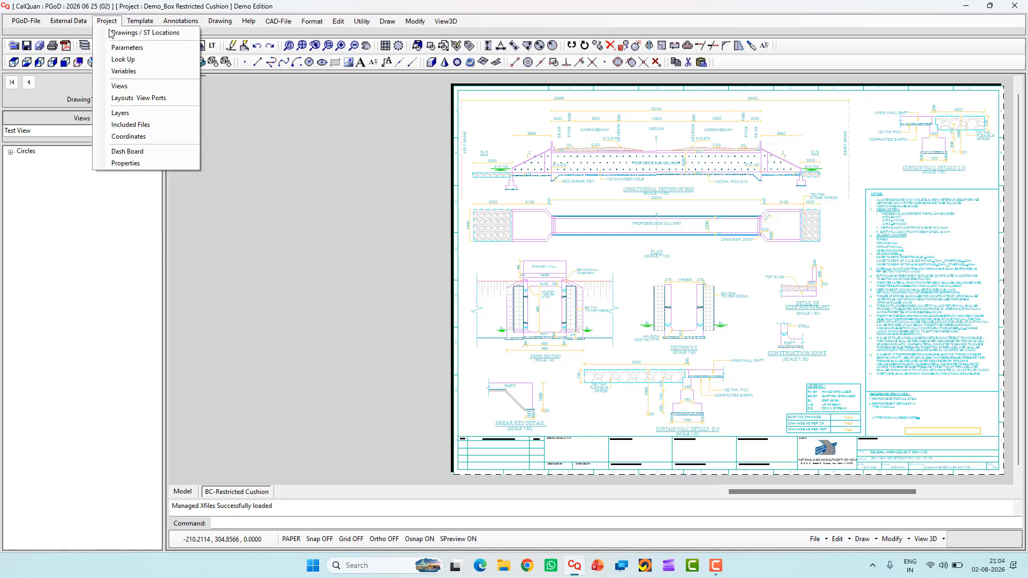
{"action": "left_click", "coordinate": [120, 99]}
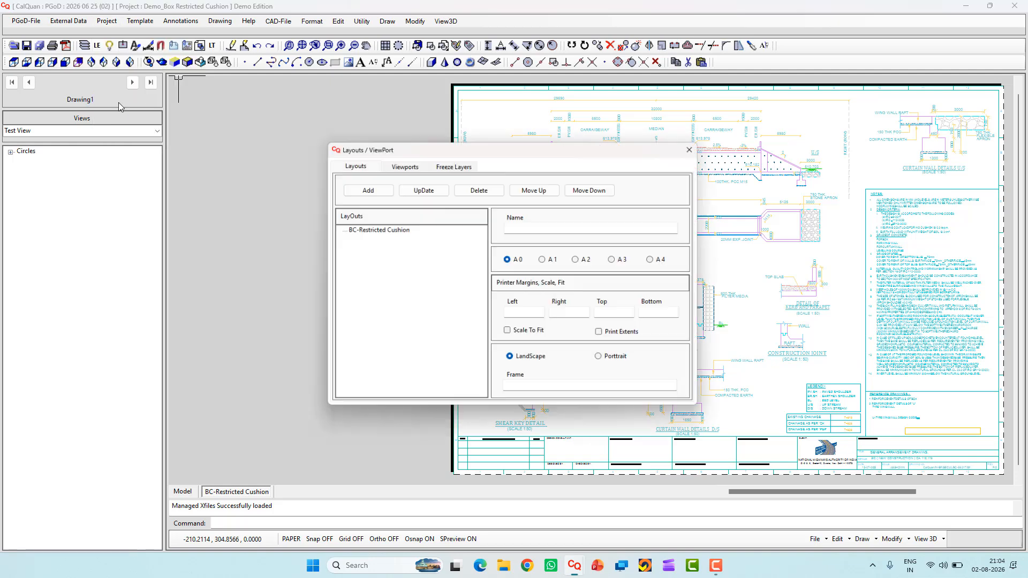
{"action": "left_click", "coordinate": [377, 229]}
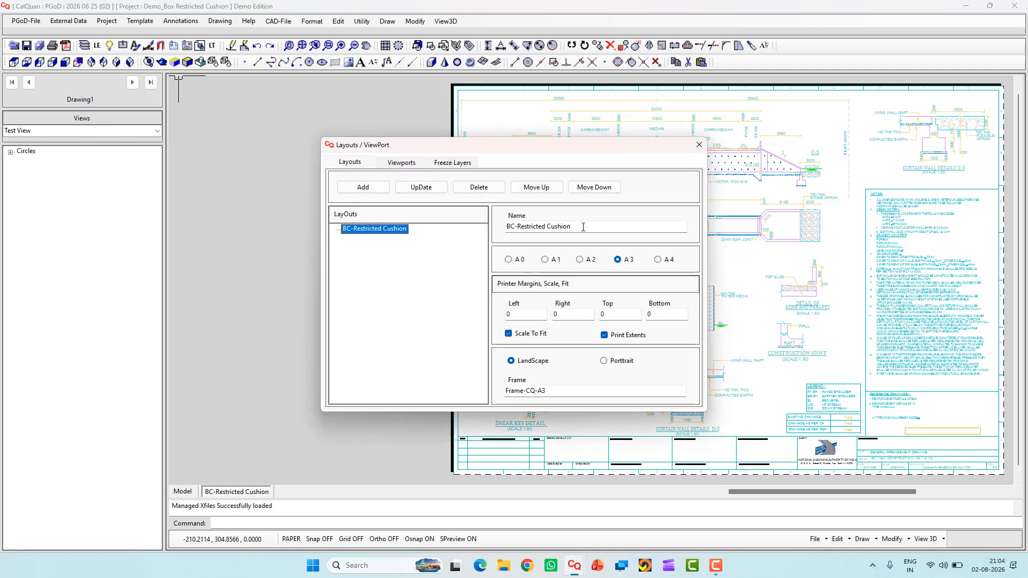
{"action": "left_click_drag", "start_coordinate": [583, 227], "coordinate": [404, 247]}
{"action": "type", "text": "Test Layout"}
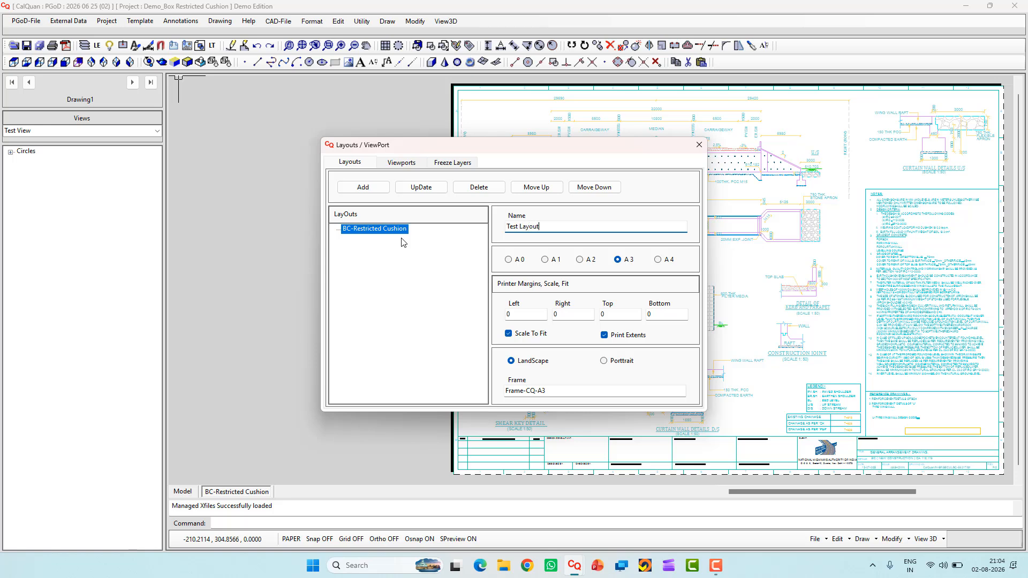
{"action": "left_click", "coordinate": [363, 187]}
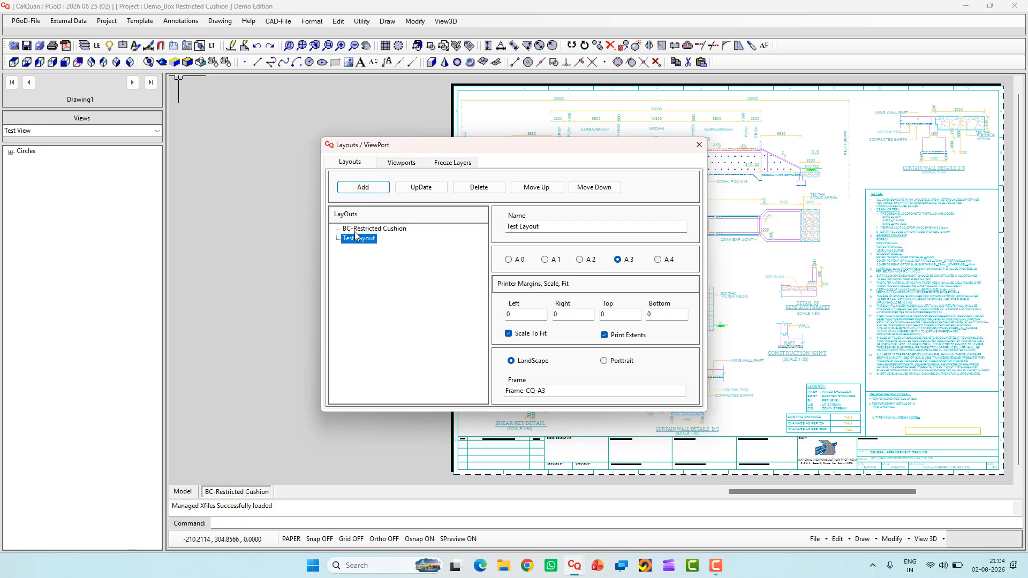
Copy the Frame and Section viewports from BC-Restricted Cushion into Test Layout and close the layout settings.
{"action": "left_click", "coordinate": [401, 162]}
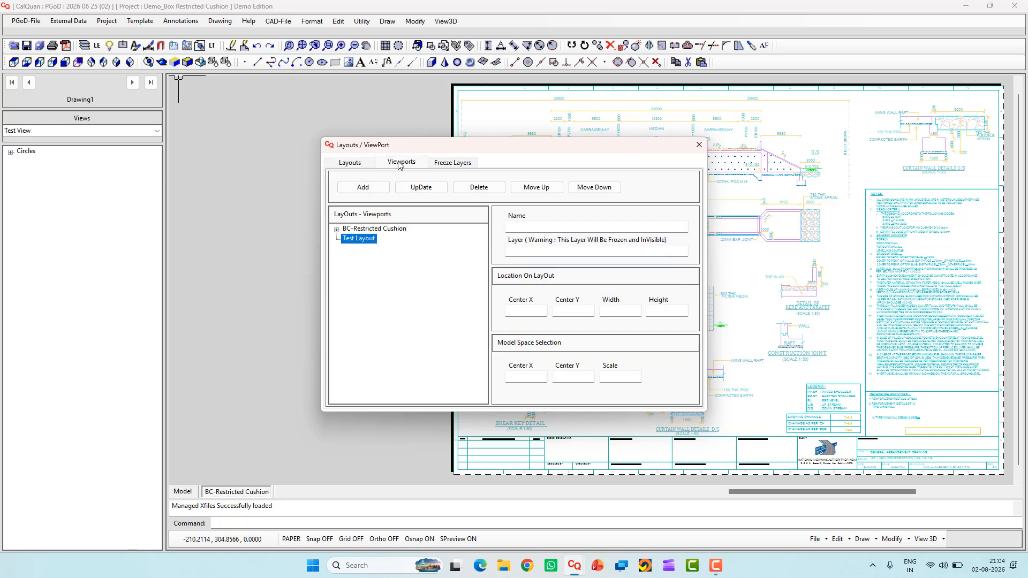
{"action": "left_click", "coordinate": [336, 230]}
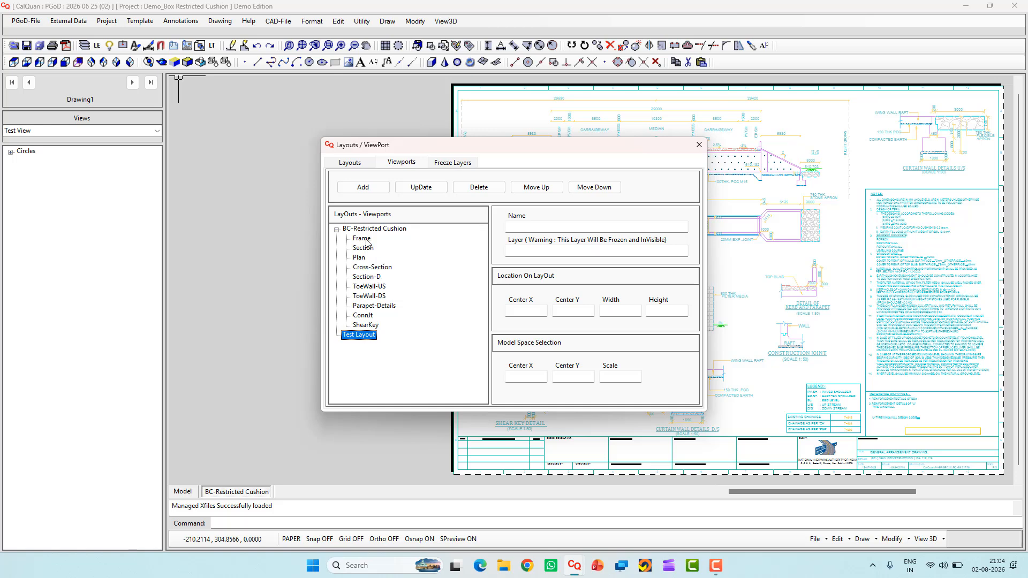
{"action": "left_click_drag", "start_coordinate": [360, 342], "coordinate": [377, 347]}
{"action": "left_click_drag", "start_coordinate": [366, 249], "coordinate": [408, 251]}
{"action": "left_click_drag", "start_coordinate": [363, 343], "coordinate": [364, 343]}
{"action": "left_click", "coordinate": [698, 145]}
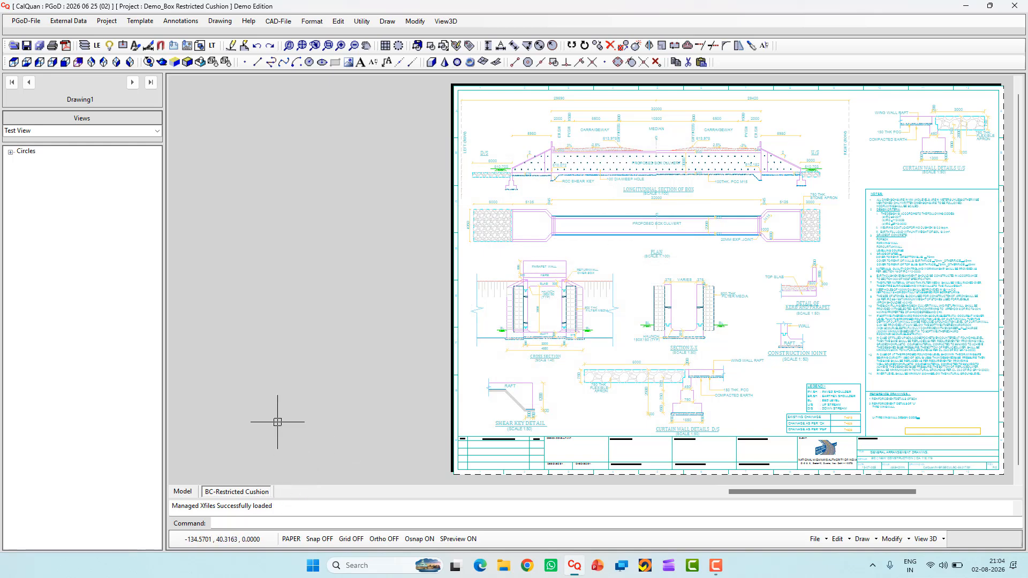
Redraw all project views with their layouts and display the Test Layout sheet.
{"action": "left_click", "coordinate": [220, 21]}
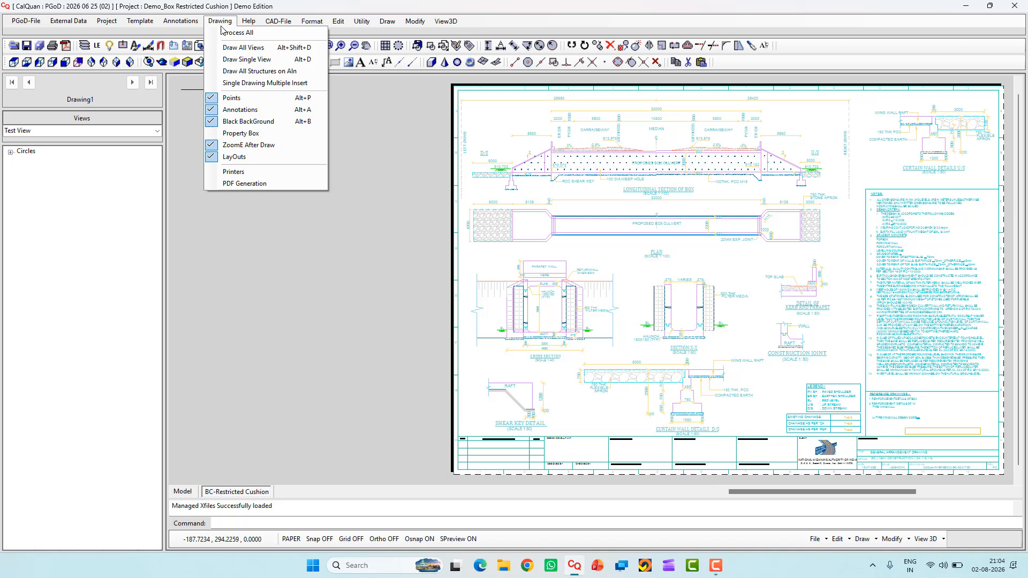
{"action": "left_click", "coordinate": [239, 48]}
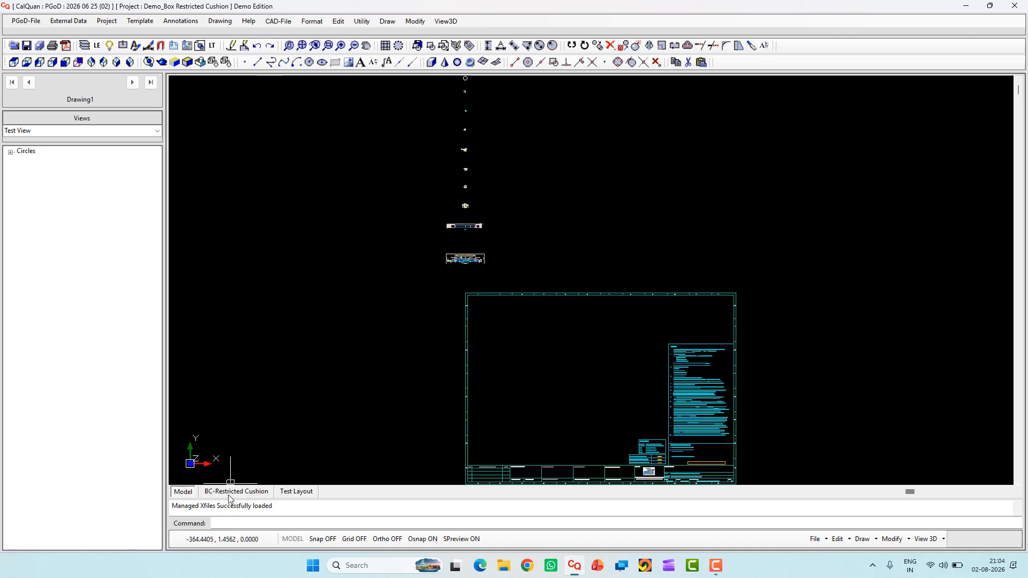
{"action": "left_click", "coordinate": [293, 492]}
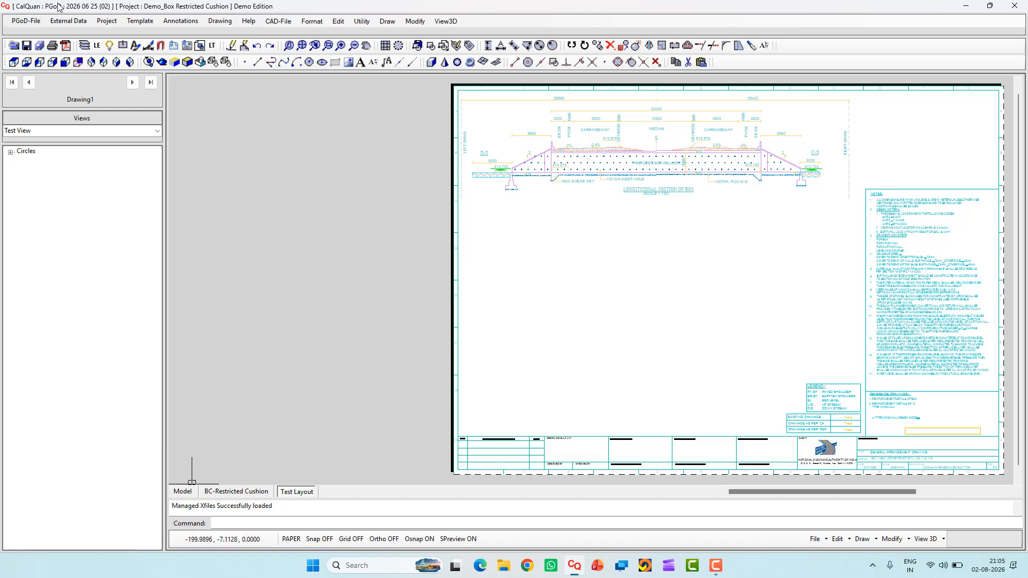
Set Test View's Ins_dX insertion offset to 50 in the project views table, save it and close the table.
{"action": "left_click", "coordinate": [101, 24]}
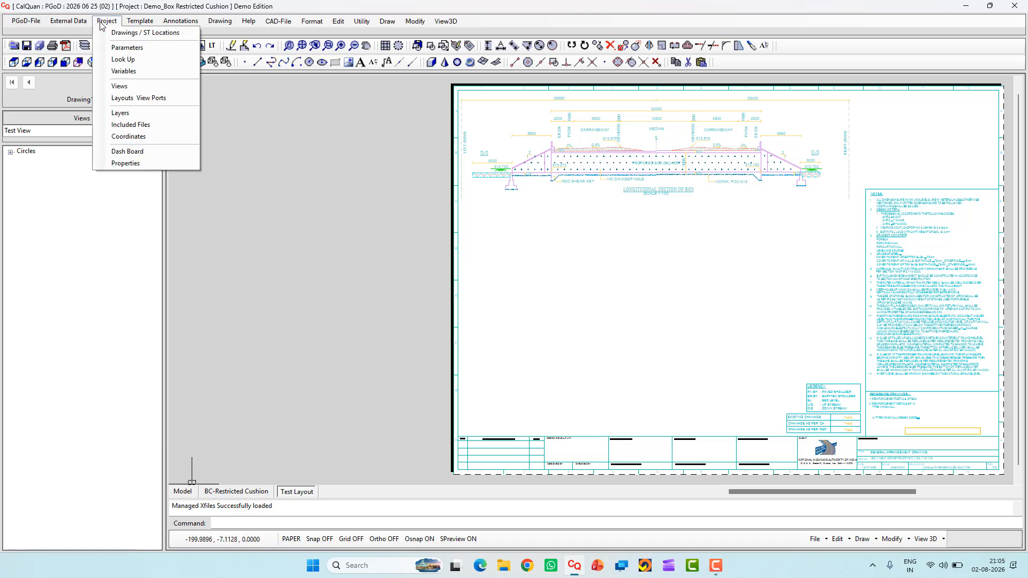
{"action": "left_click", "coordinate": [122, 86]}
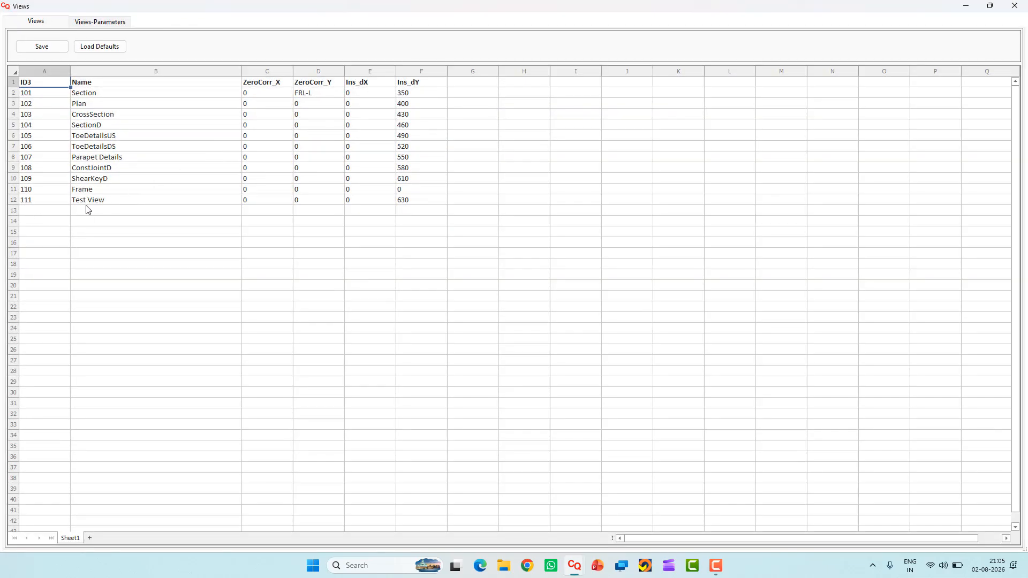
{"action": "left_click_drag", "start_coordinate": [368, 202], "coordinate": [435, 205]}
{"action": "double_click", "coordinate": [372, 204]}
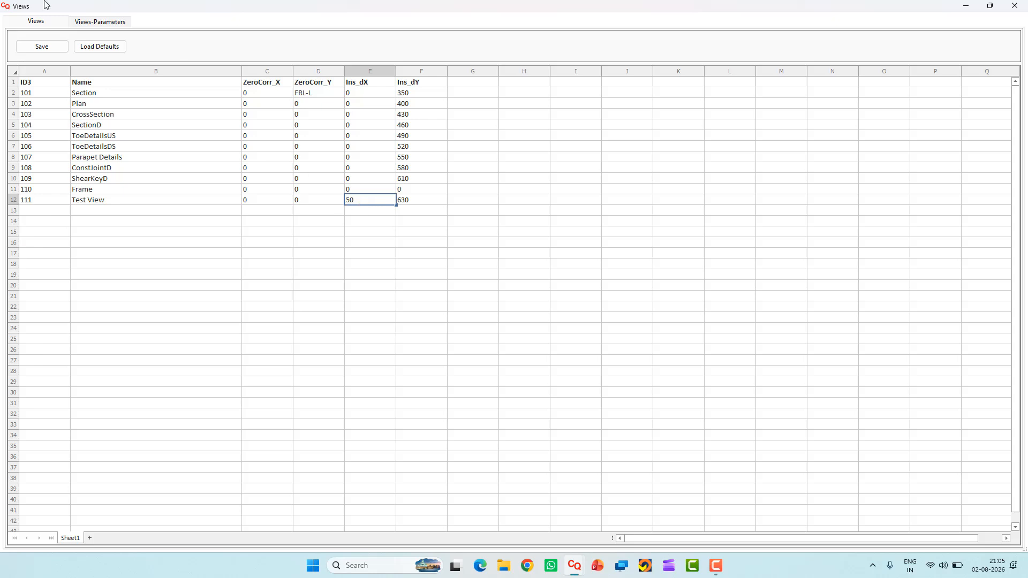
{"action": "left_click", "coordinate": [34, 47]}
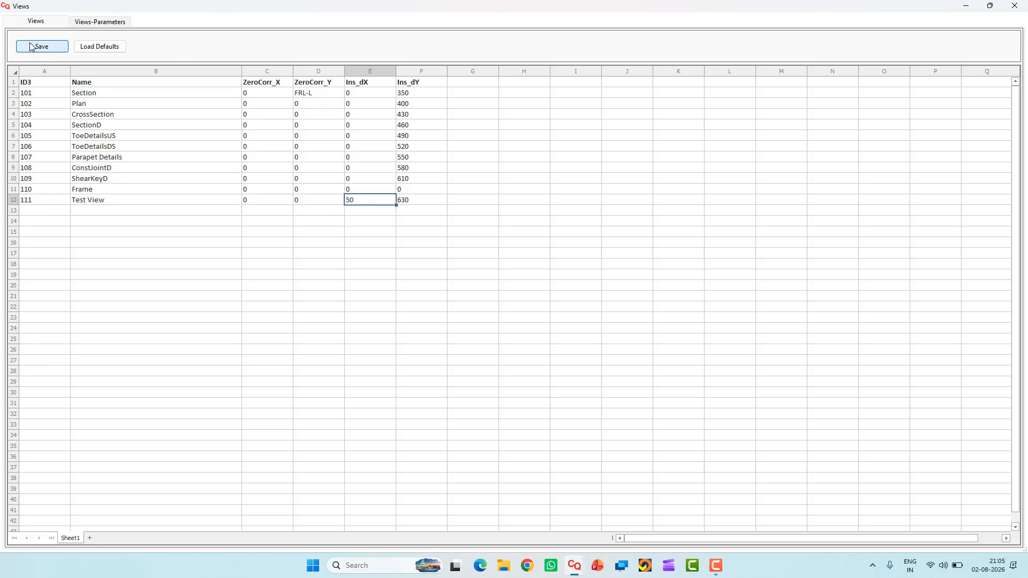
{"action": "left_click", "coordinate": [1015, 6]}
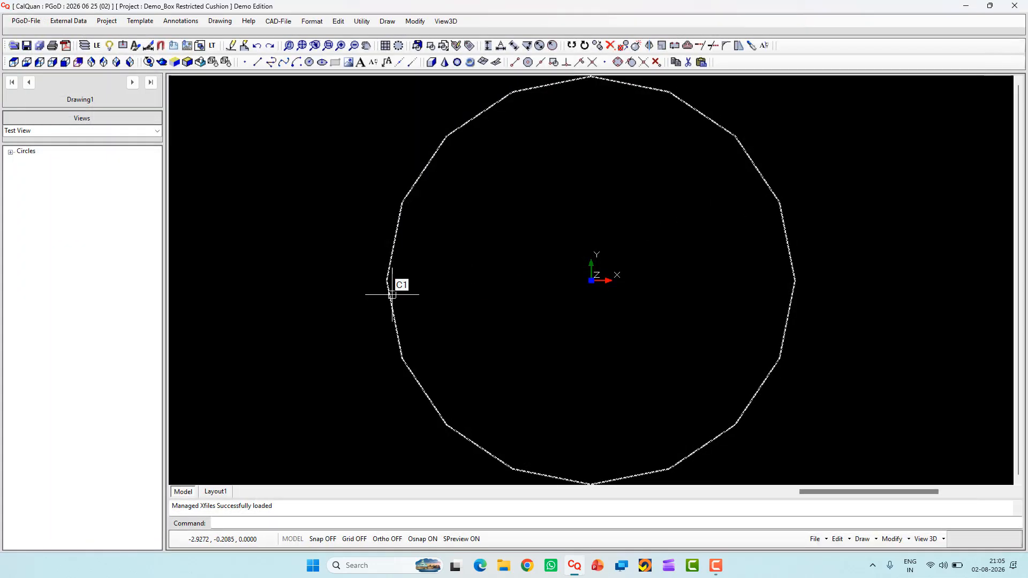
Redraw all project views and check the circle's horizontal offset from the column of other views.
{"action": "left_click", "coordinate": [218, 23]}
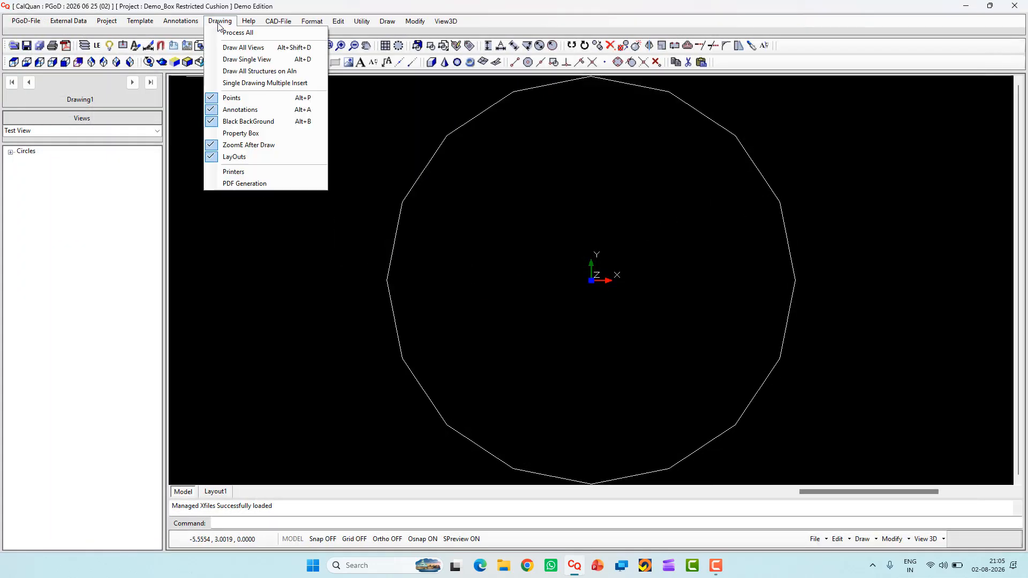
{"action": "left_click", "coordinate": [241, 47]}
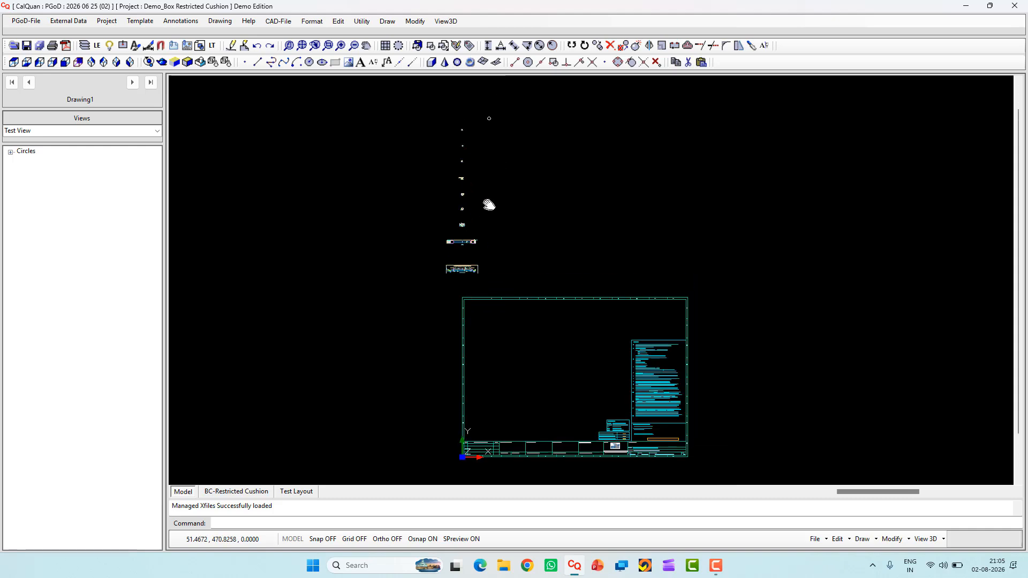
{"action": "scroll", "coordinate": [498, 104], "scroll_direction": "up", "scroll_amount": 3}
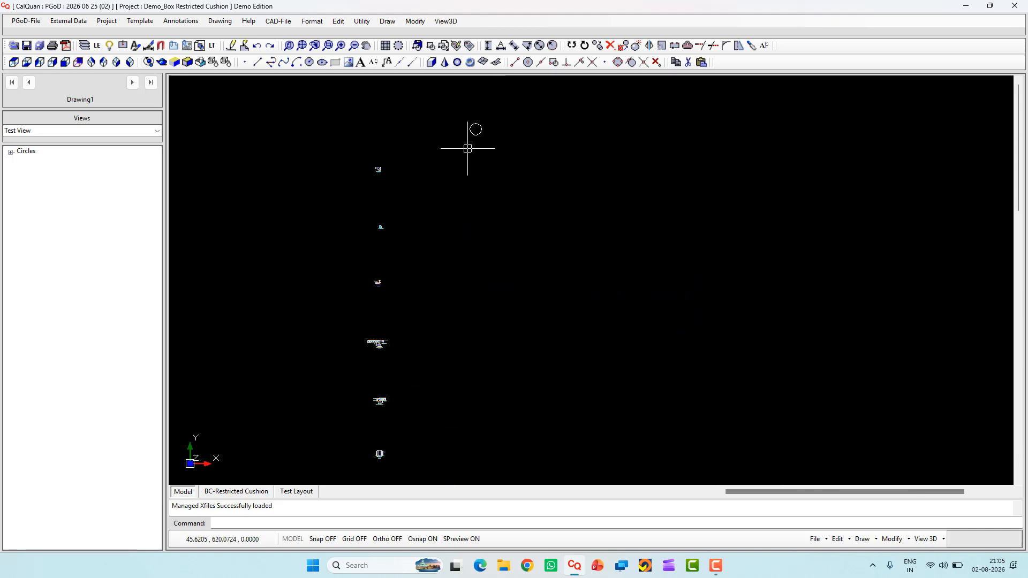
{"action": "scroll", "coordinate": [477, 150], "scroll_direction": "down", "scroll_amount": 3}
{"action": "scroll", "coordinate": [529, 222], "scroll_direction": "down", "scroll_amount": 4}
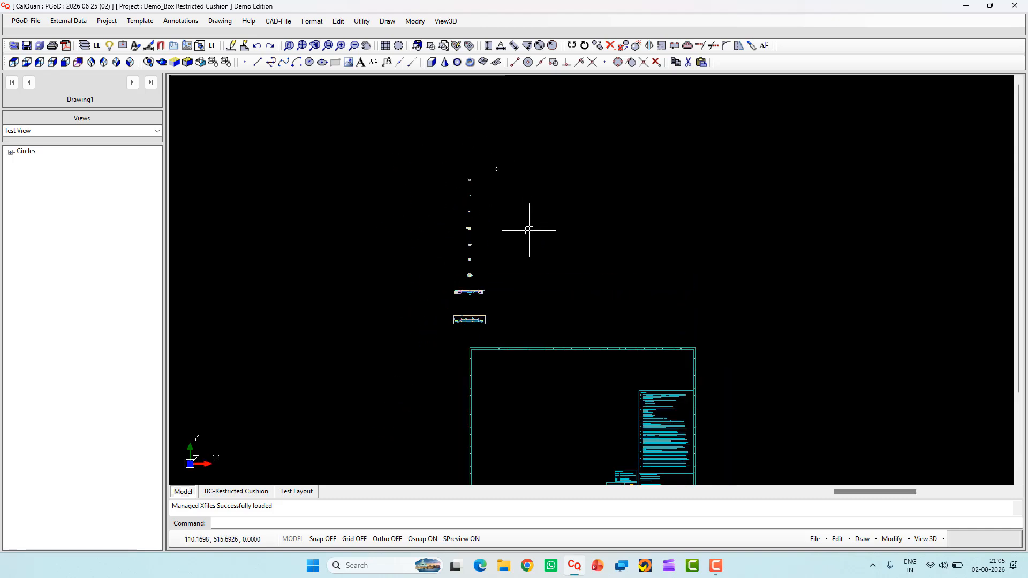